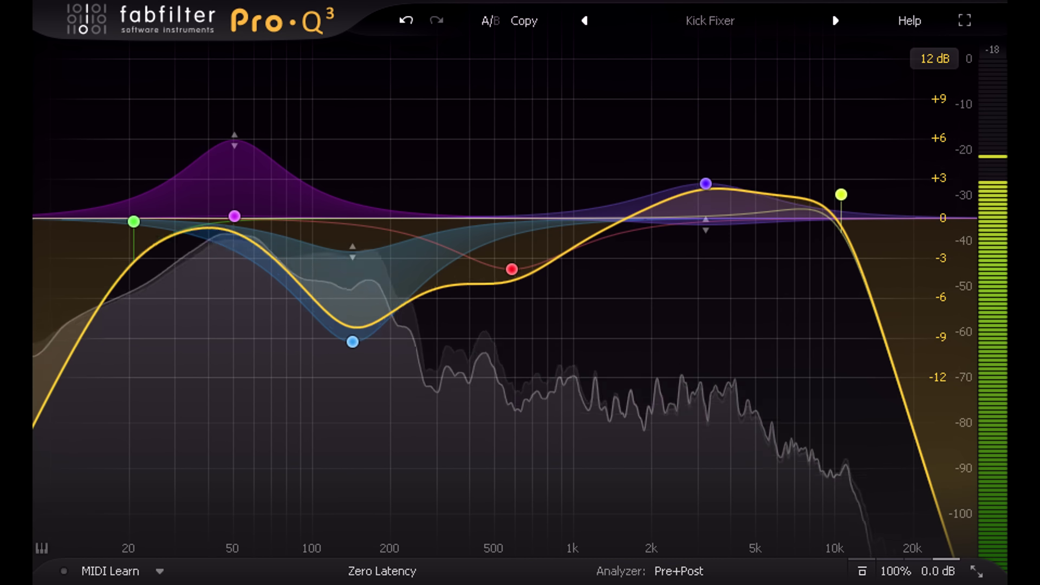
- Reset to default, notch 555 Hz by -2.86 dB on Mid only, and route a surround bell to L/R
key(ctrl+z)
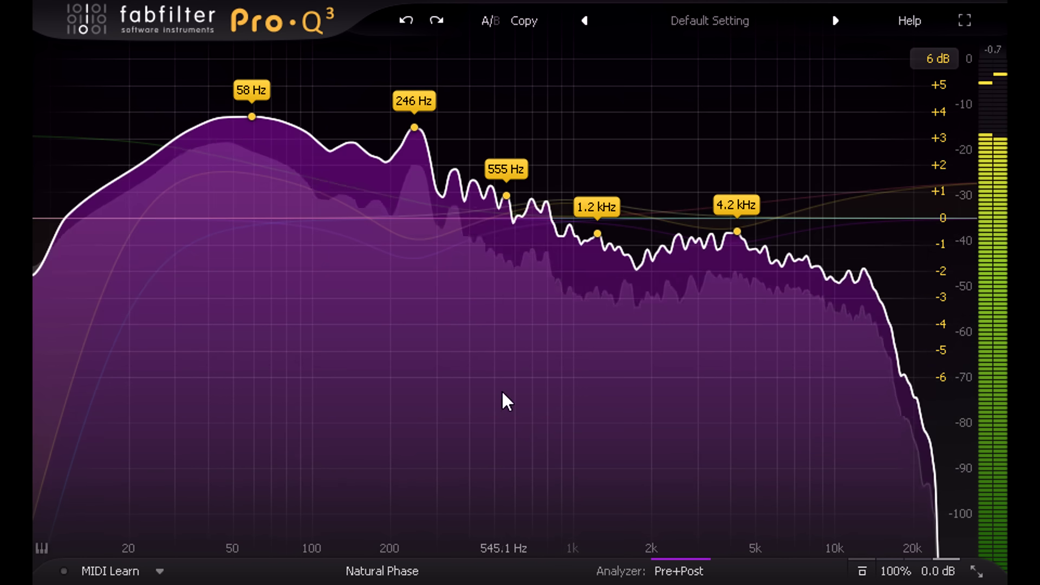
drag(507, 194, 505, 207)
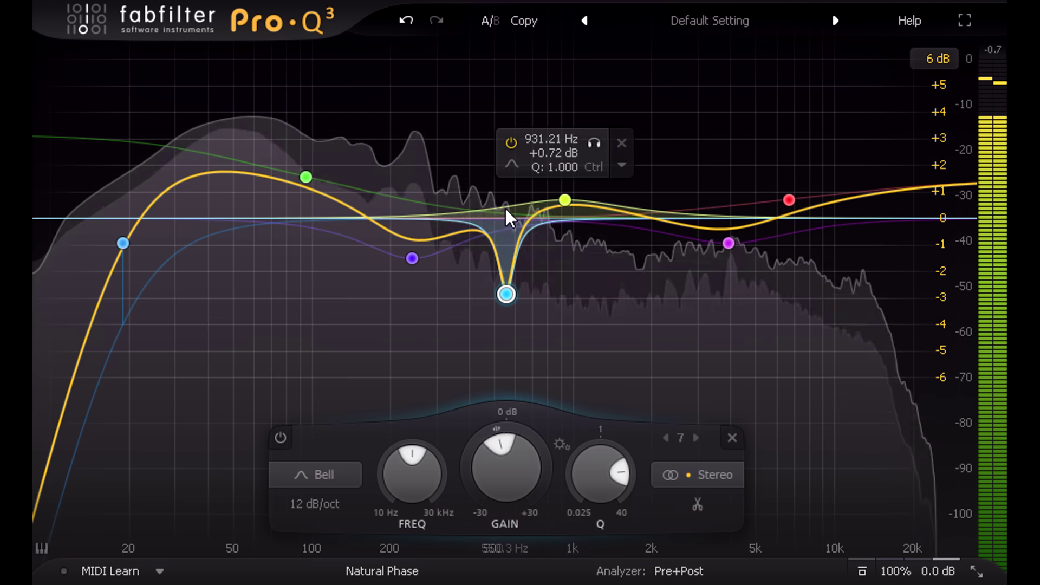
click(694, 477)
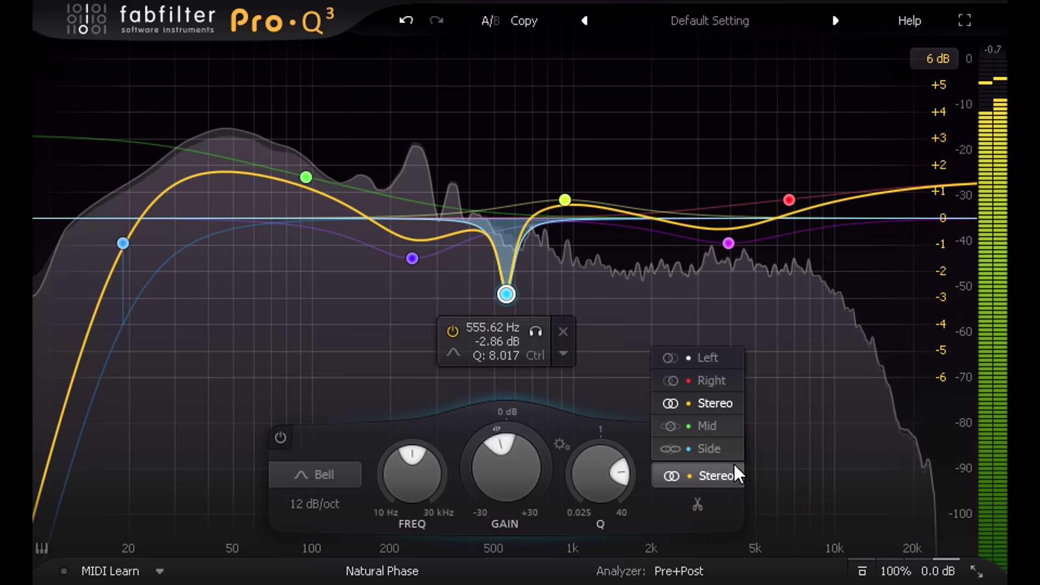
click(720, 427)
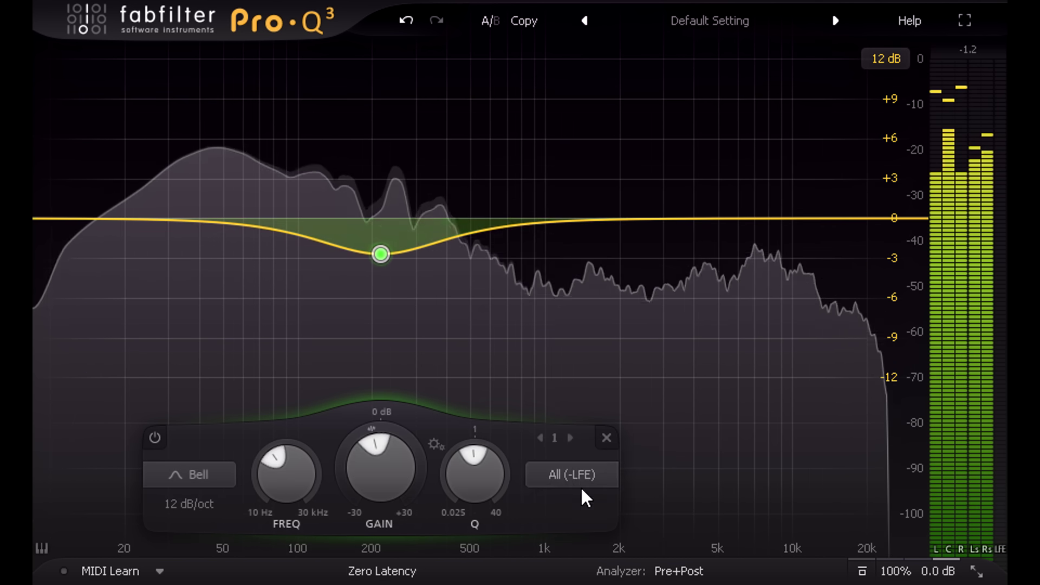
click(576, 473)
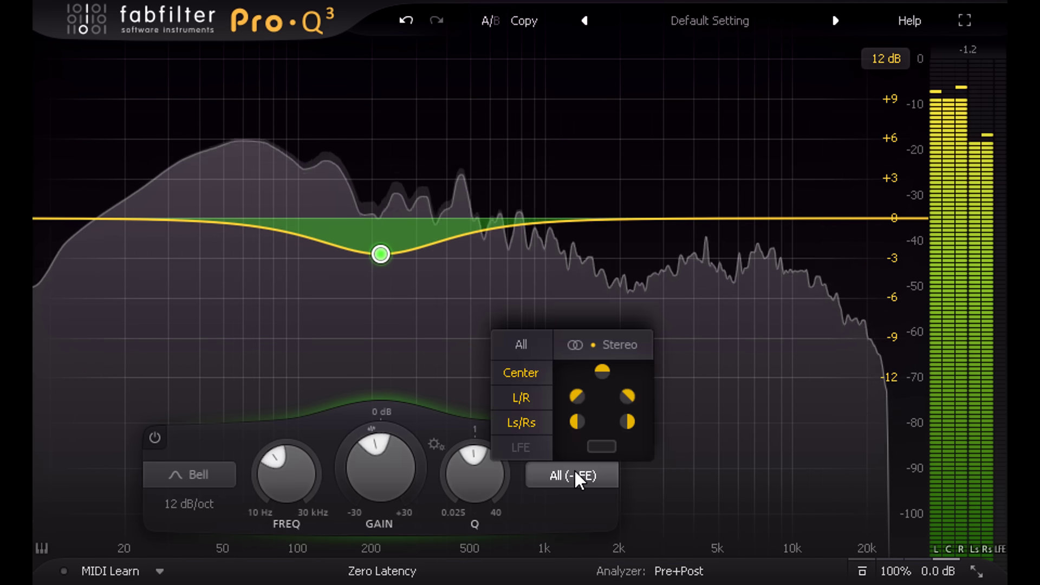
click(524, 396)
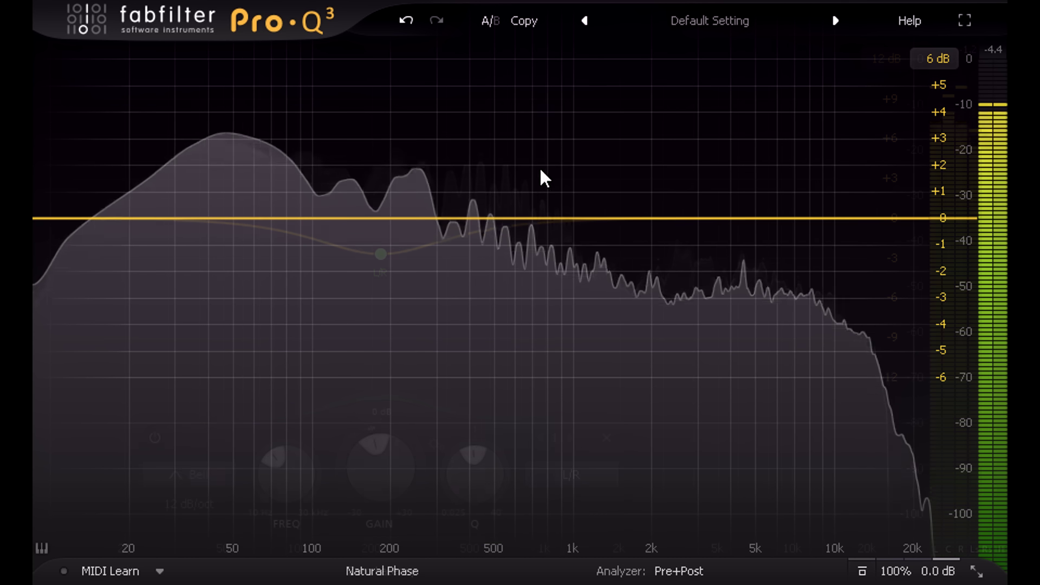
- Add a 10 kHz bell boost and a bell cut near 240 Hz
drag(543, 208, 830, 151)
scroll(780, 115, up, 3)
scroll(777, 108, up, 2)
scroll(833, 155, up, 3)
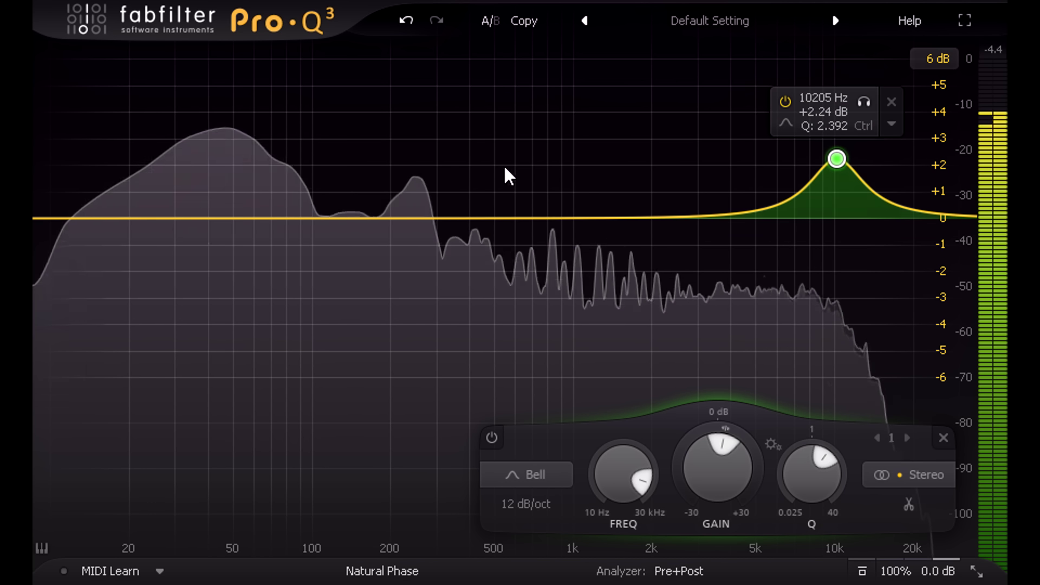
double_click(415, 242)
scroll(407, 255, up, 5)
mouse_move(415, 242)
mouse_down()
mouse_move(408, 267)
mouse_move(407, 258)
mouse_up()
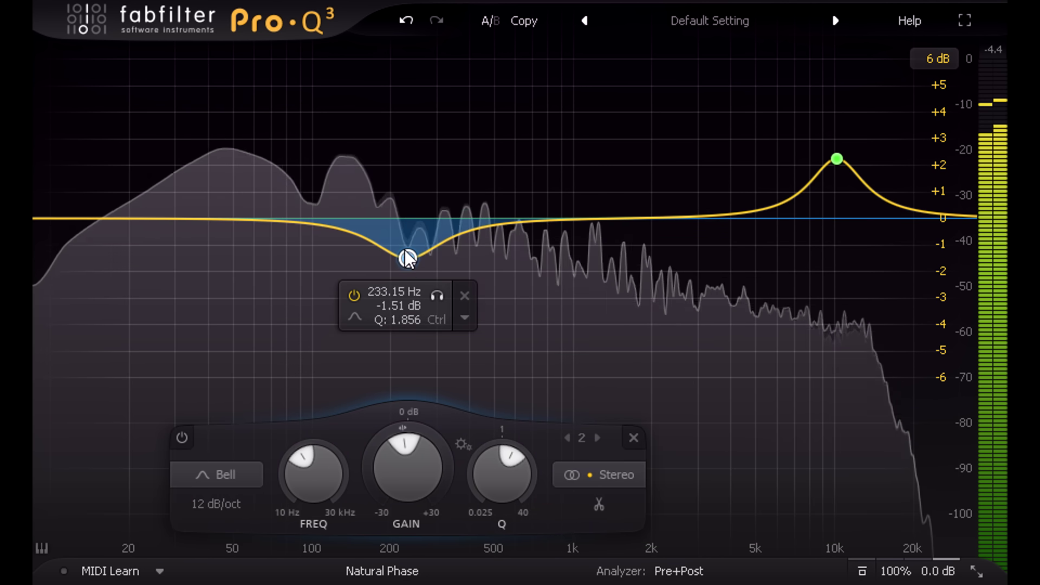
- Add a low shelf boost, a high shelf cut near 5 kHz, and a low cut at about 31 Hz
drag(60, 221, 340, 186)
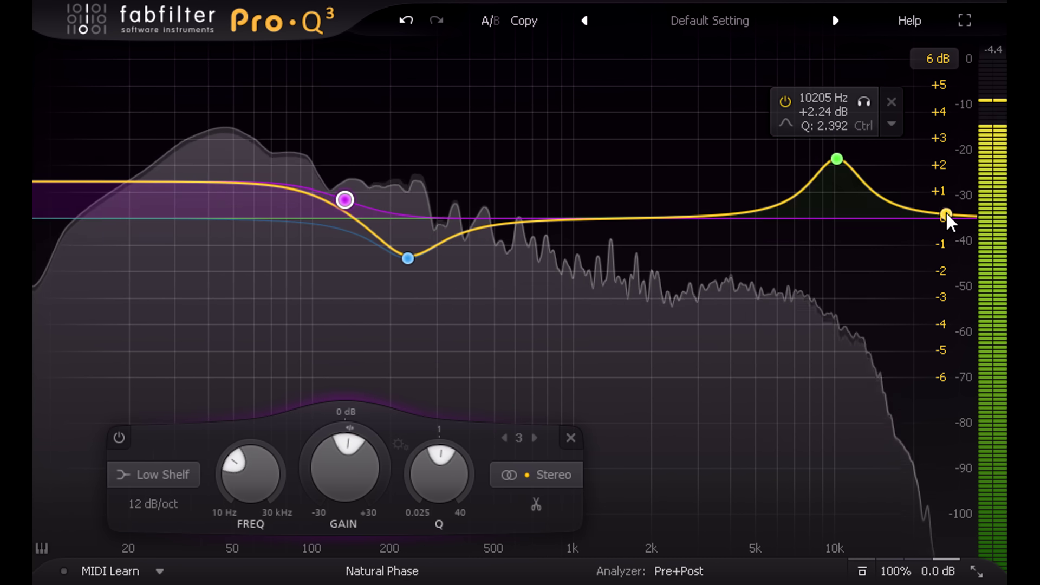
drag(945, 211, 760, 244)
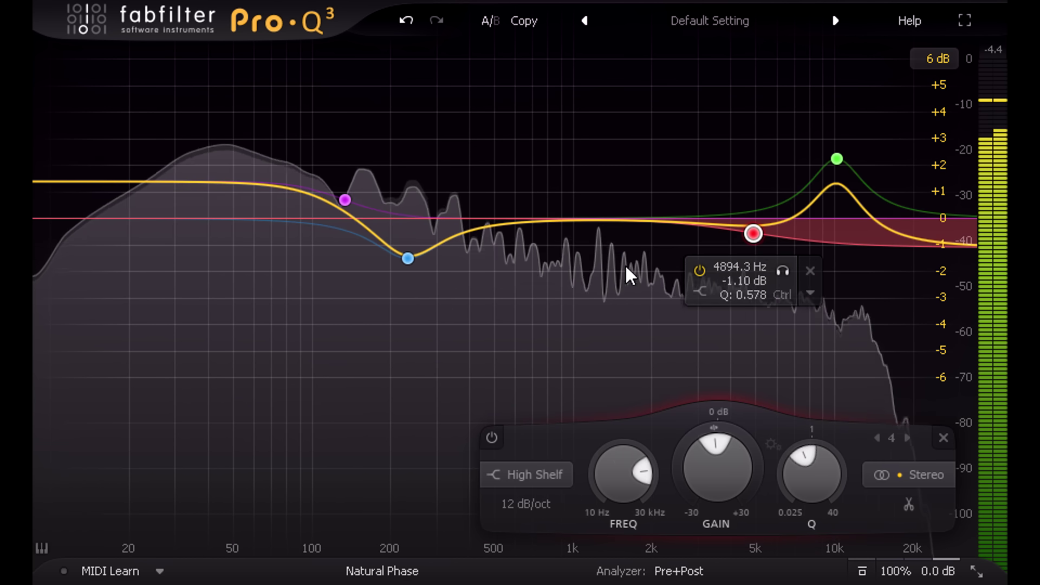
double_click(108, 221)
drag(108, 219, 177, 219)
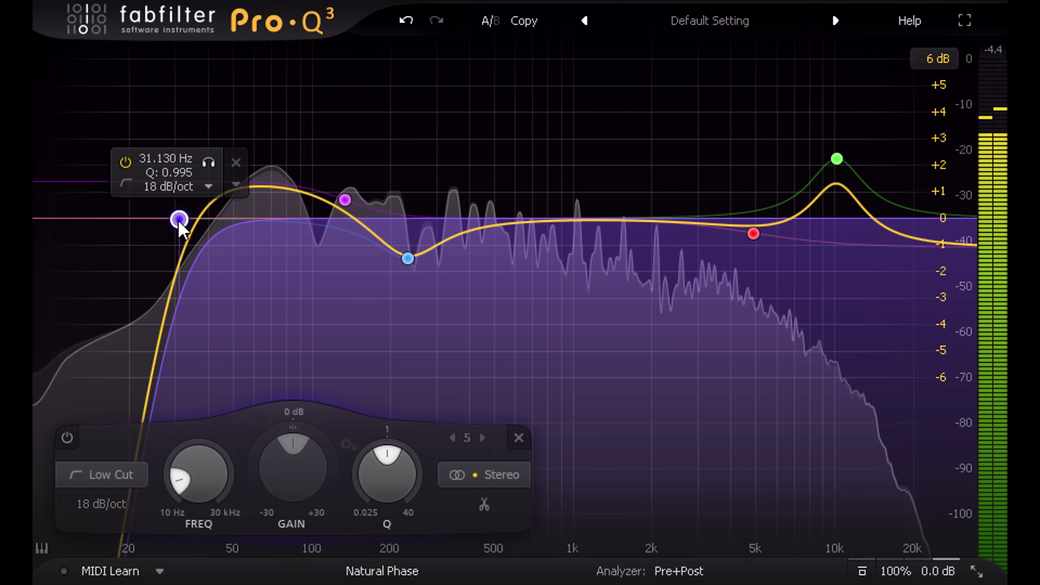
- Adjust the low shelf and 240 Hz bands together, solo the 240 Hz band briefly, then deselect
drag(274, 129, 484, 317)
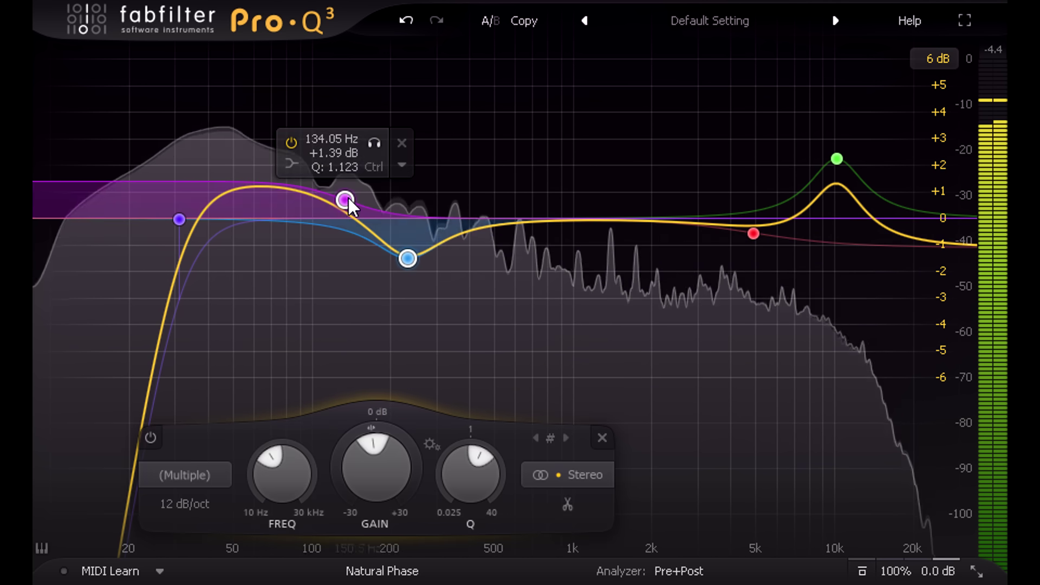
drag(347, 200, 350, 176)
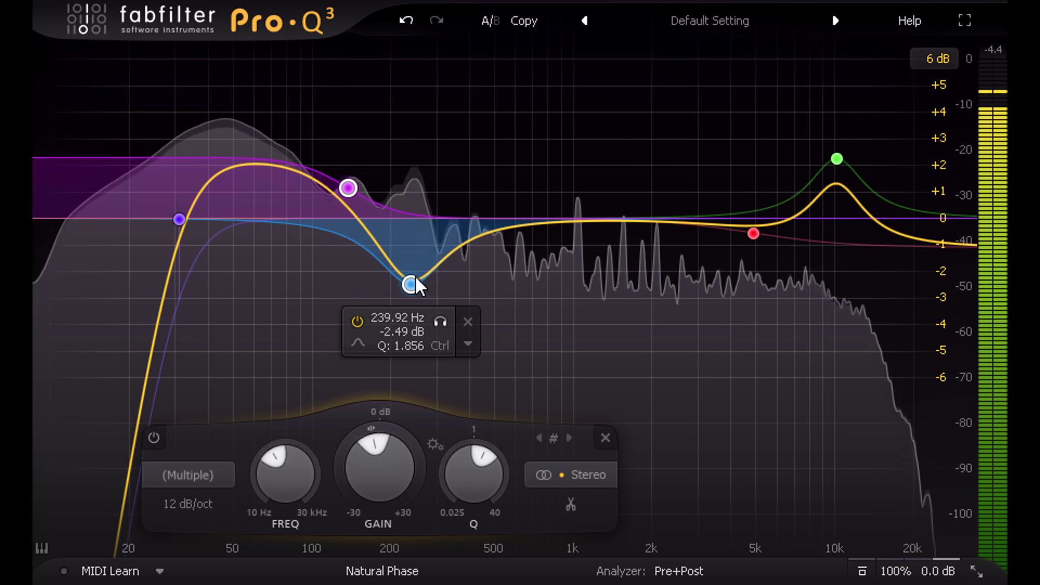
click(440, 322)
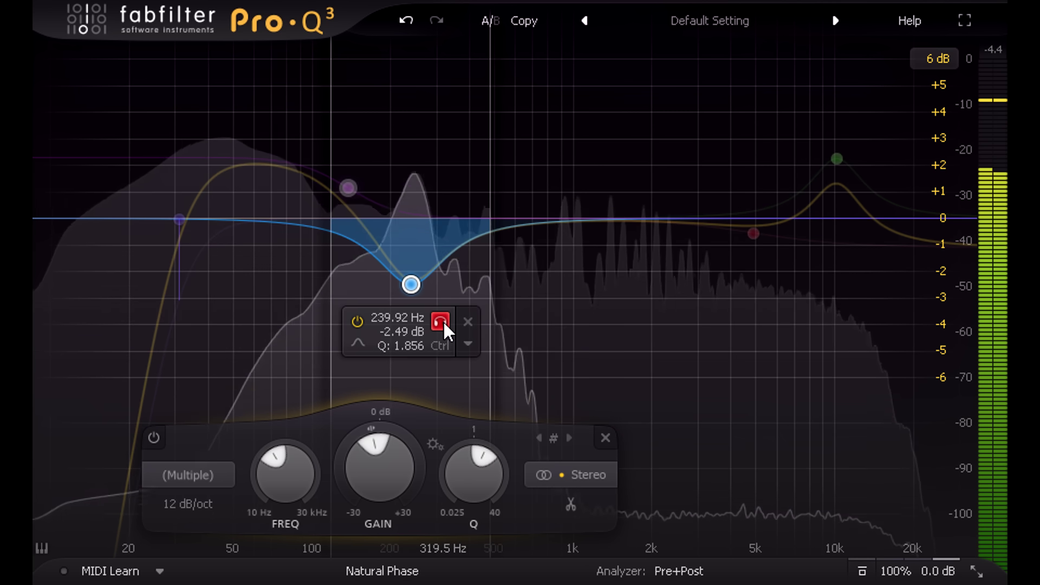
click(442, 321)
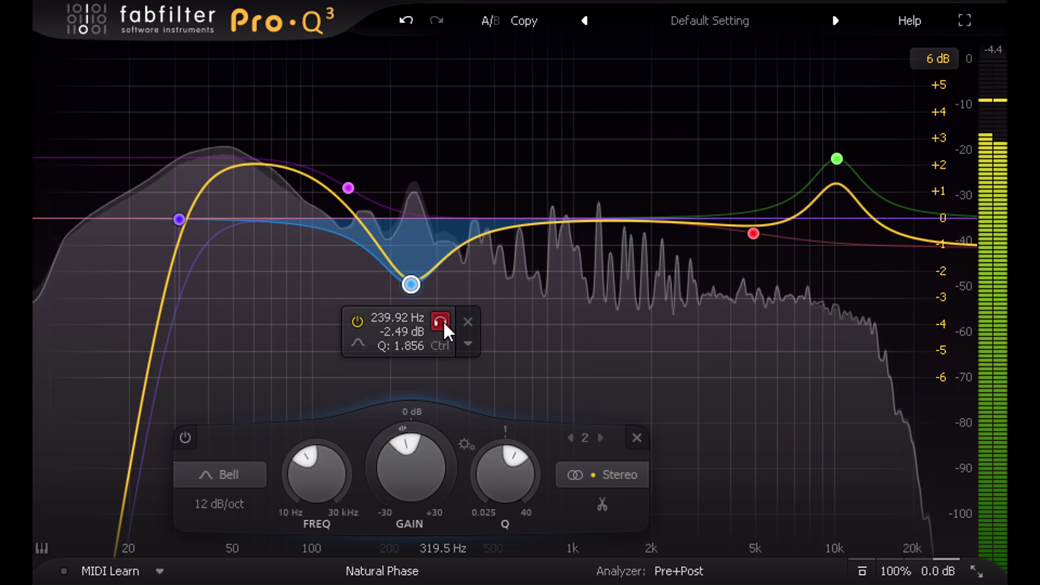
drag(522, 358, 708, 196)
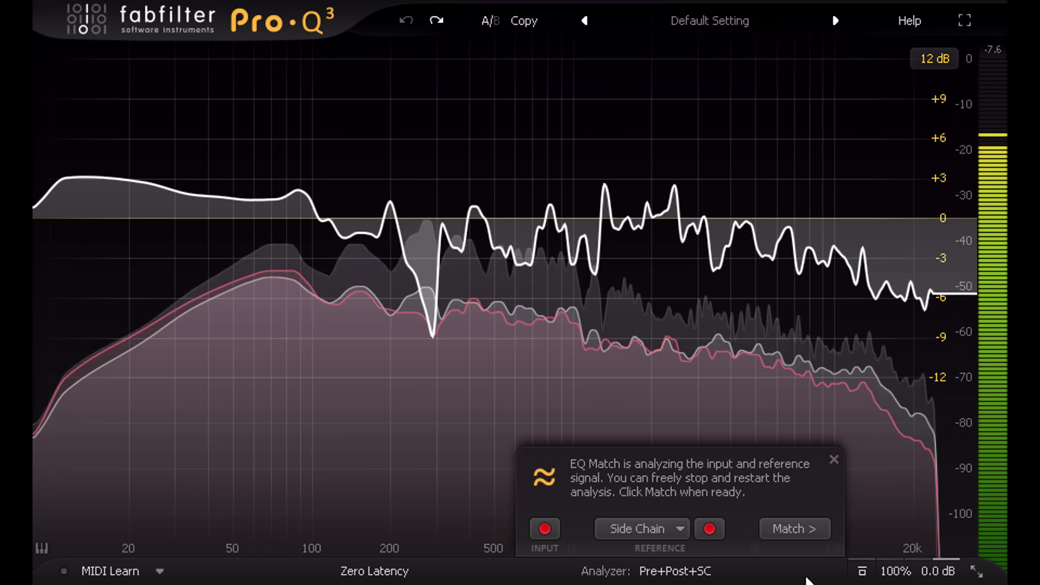
- Generate a 17-band matched EQ against the side-chain reference and accept it
click(795, 524)
drag(647, 531, 741, 532)
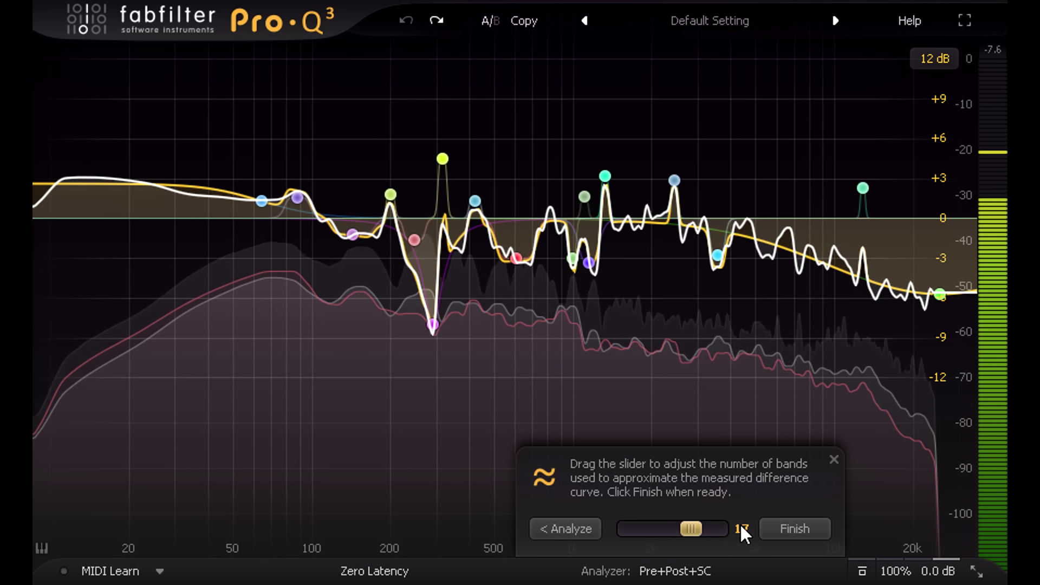
click(802, 526)
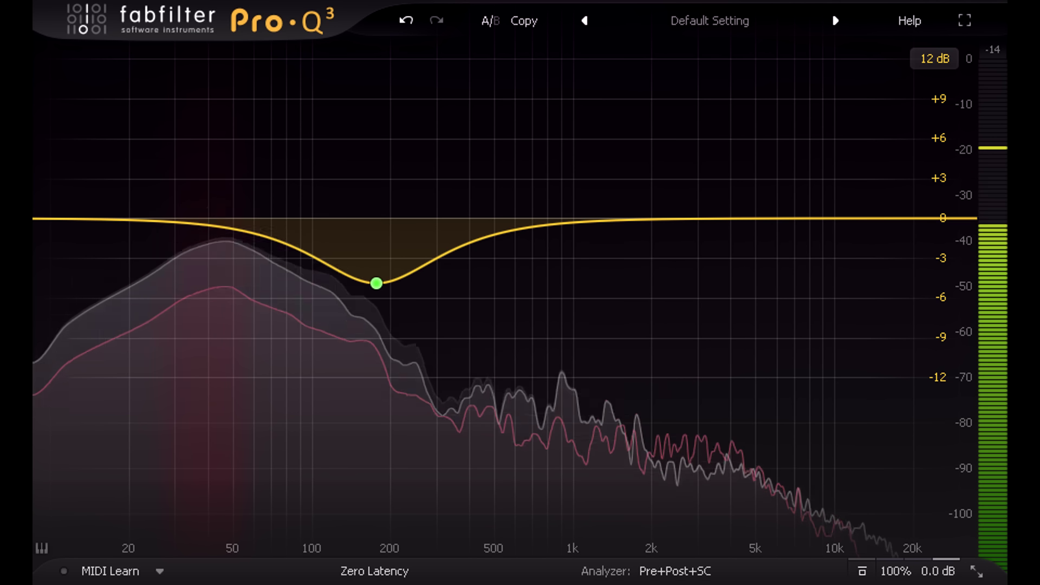
- Set the analyzer to compare against the Bari Spot track
click(684, 580)
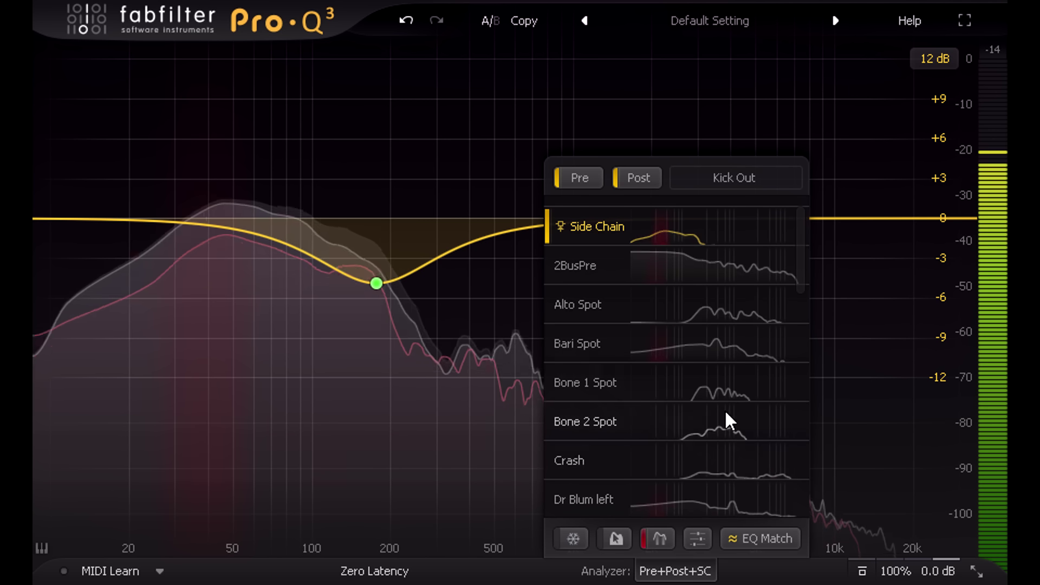
scroll(737, 395, down, 3)
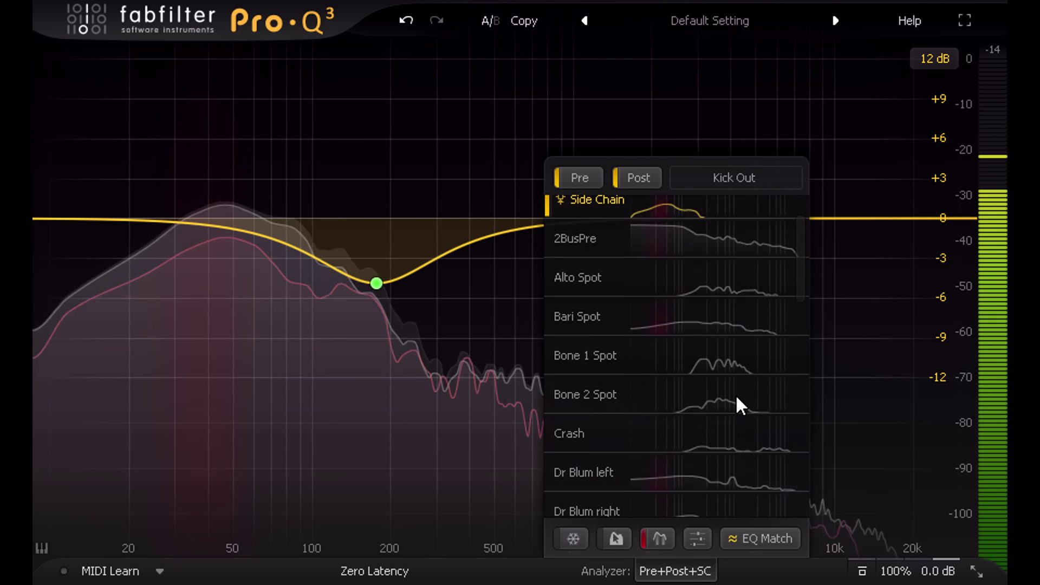
scroll(736, 394, down, 1)
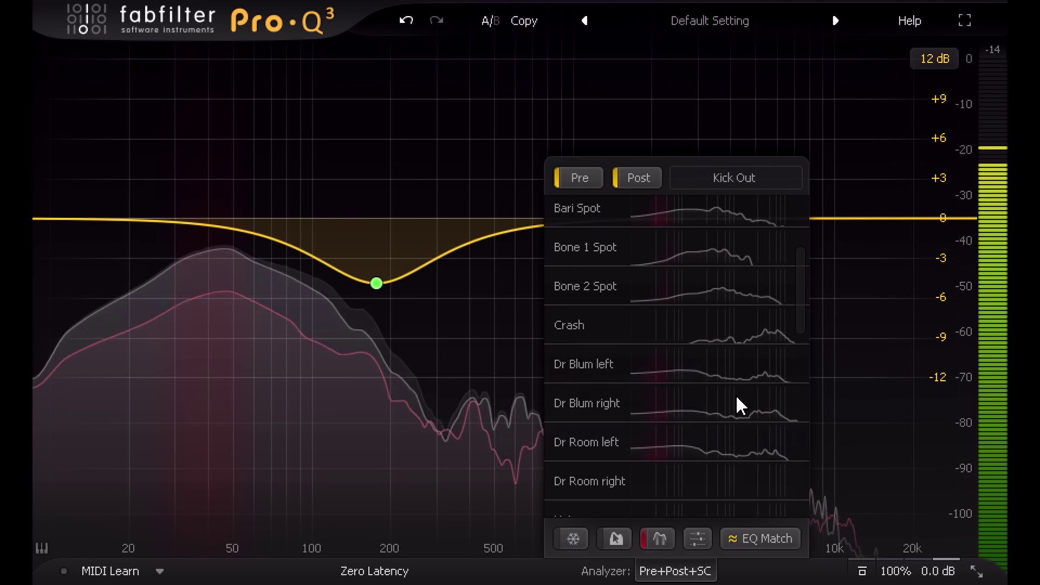
scroll(736, 398, up, 2)
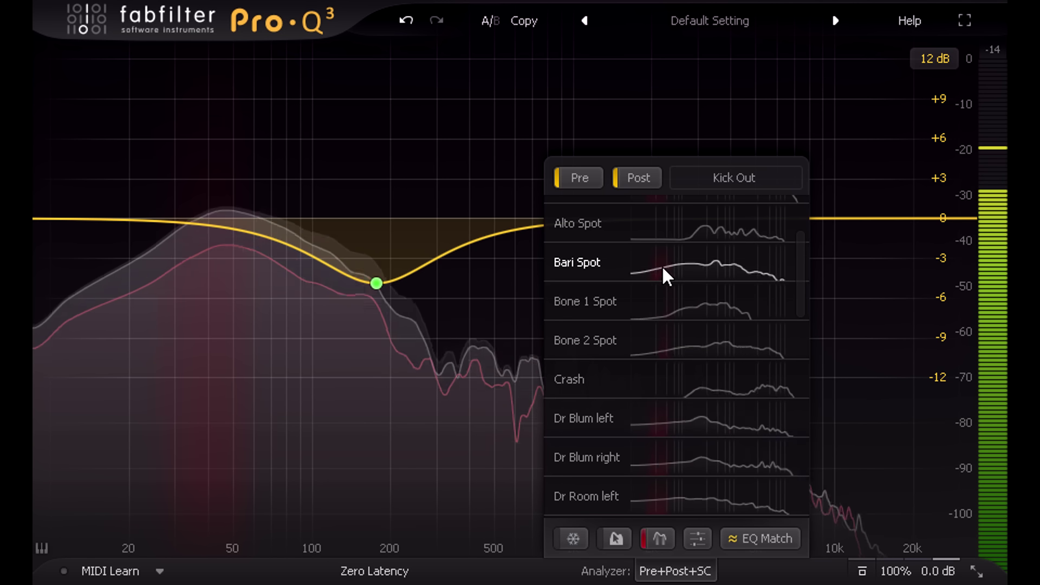
click(763, 268)
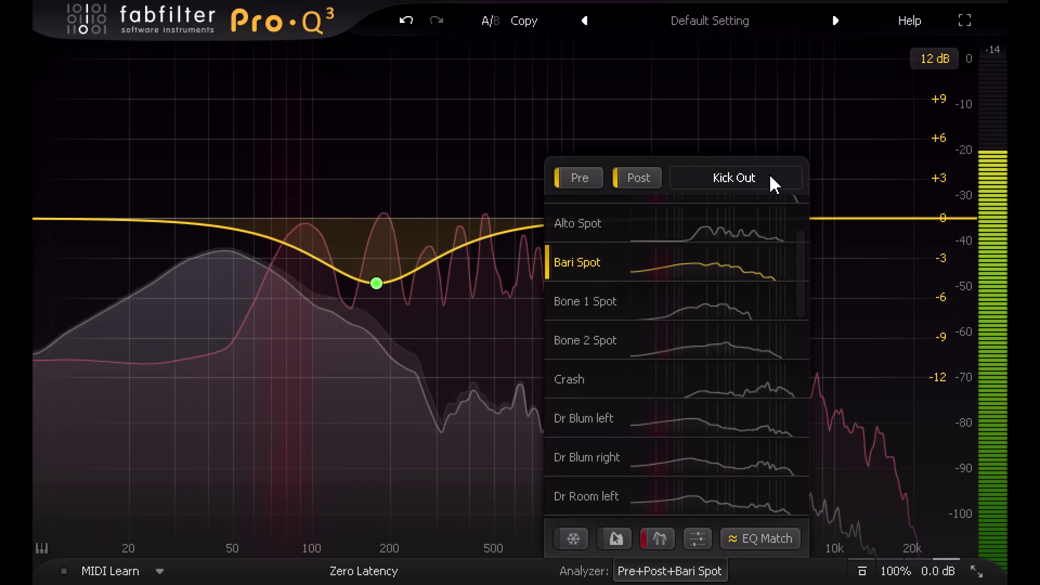
- Dismiss the Kick Out instance name field and add a bell cut near 88 Hz
double_click(745, 177)
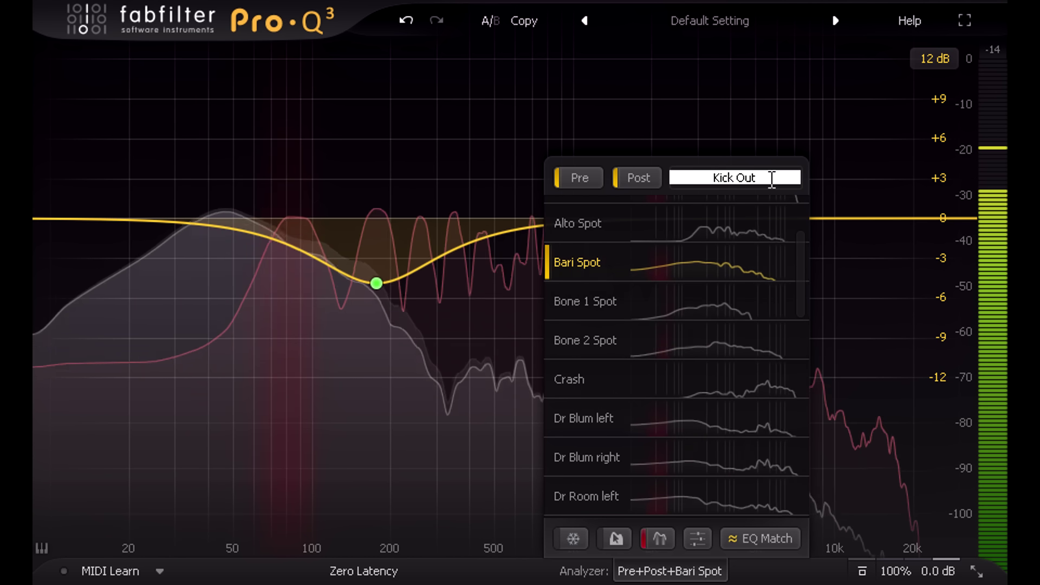
click(837, 290)
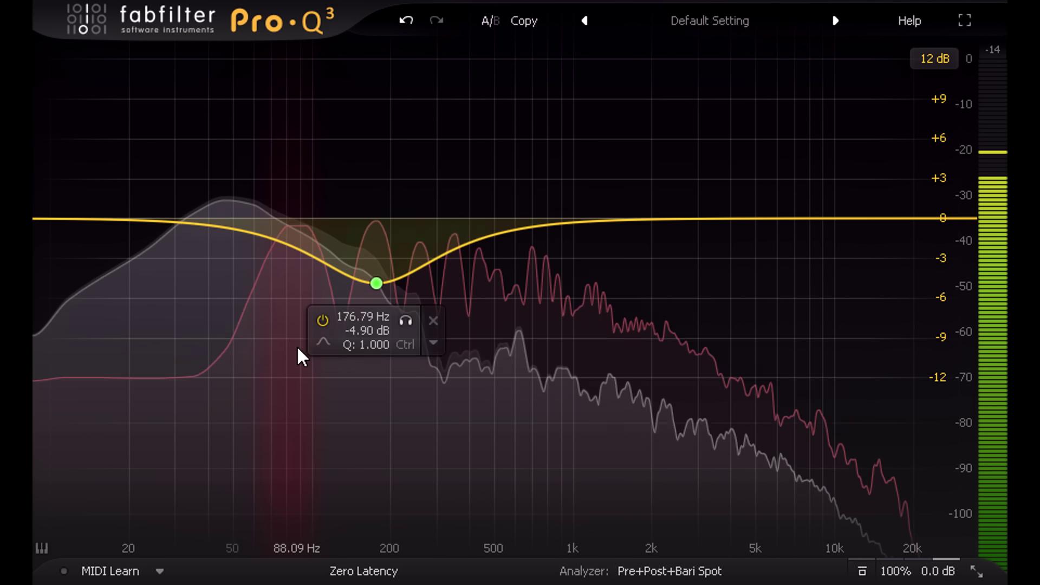
click(302, 236)
drag(304, 271, 297, 283)
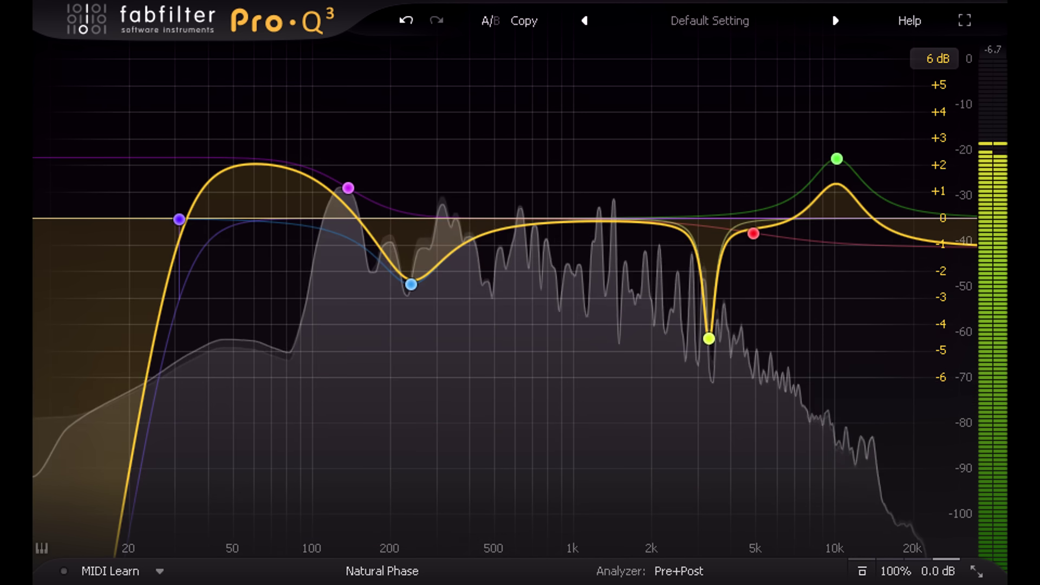
- Set the 240 Hz cut band to process the Mid channel only
click(410, 286)
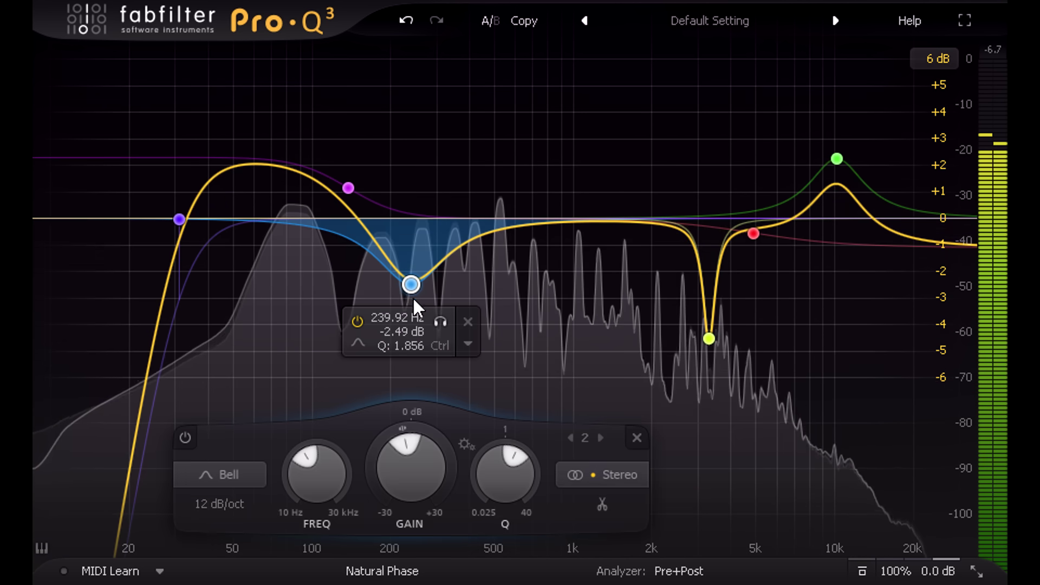
click(614, 480)
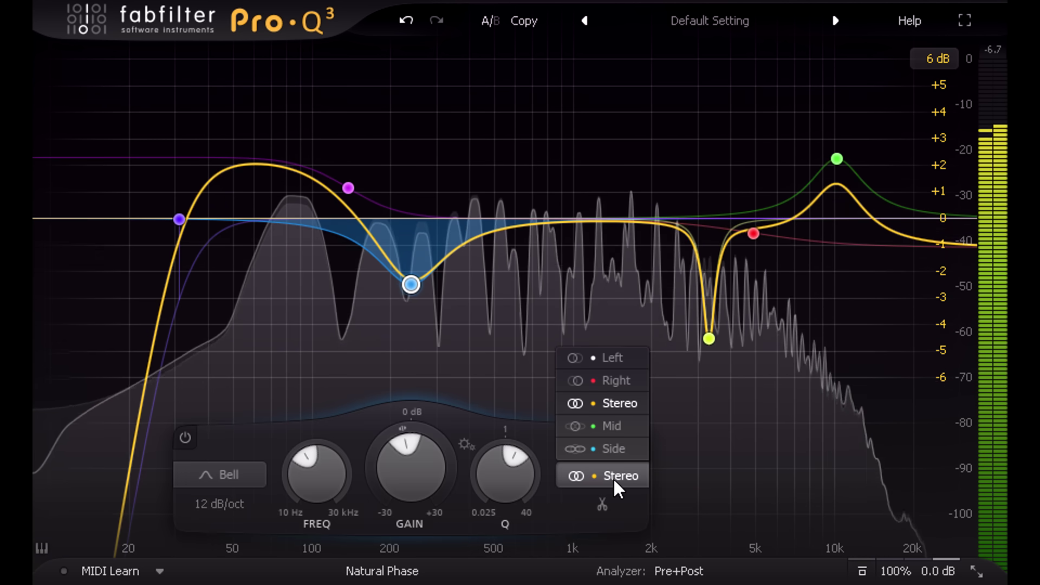
click(621, 423)
- Set the 3.3 kHz notch band to process the Left channel only
click(709, 340)
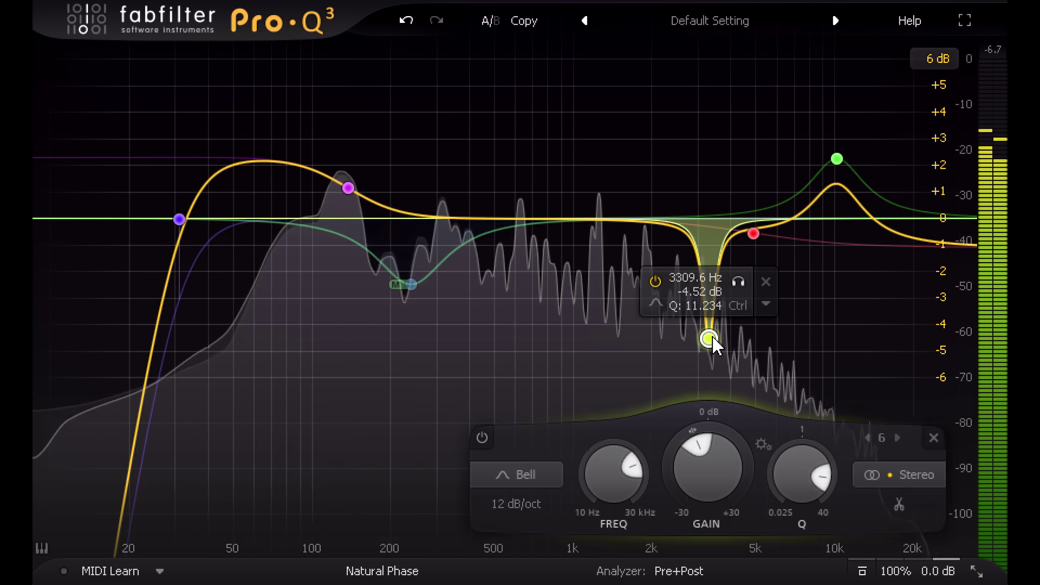
click(899, 477)
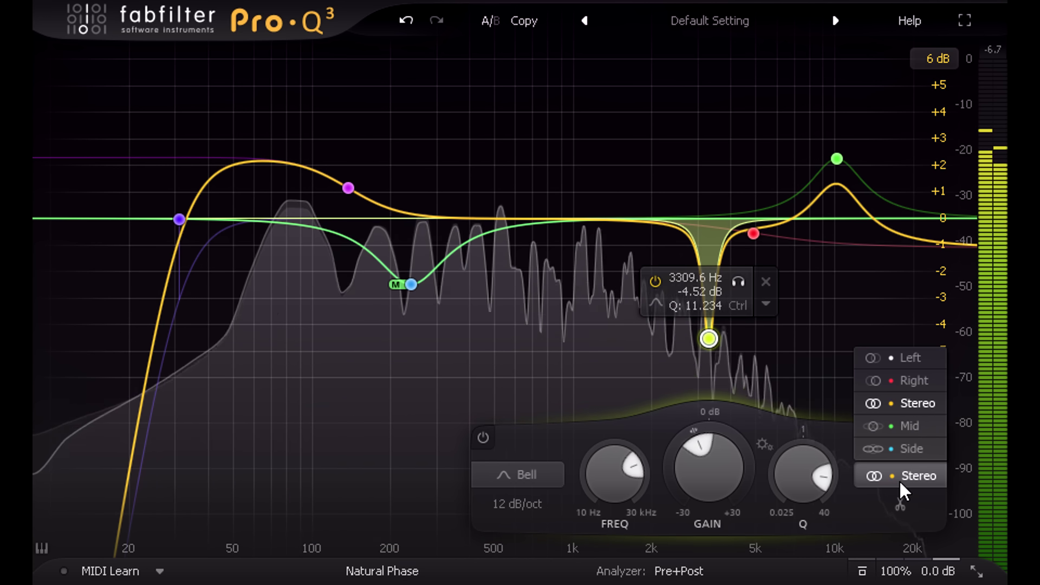
click(921, 357)
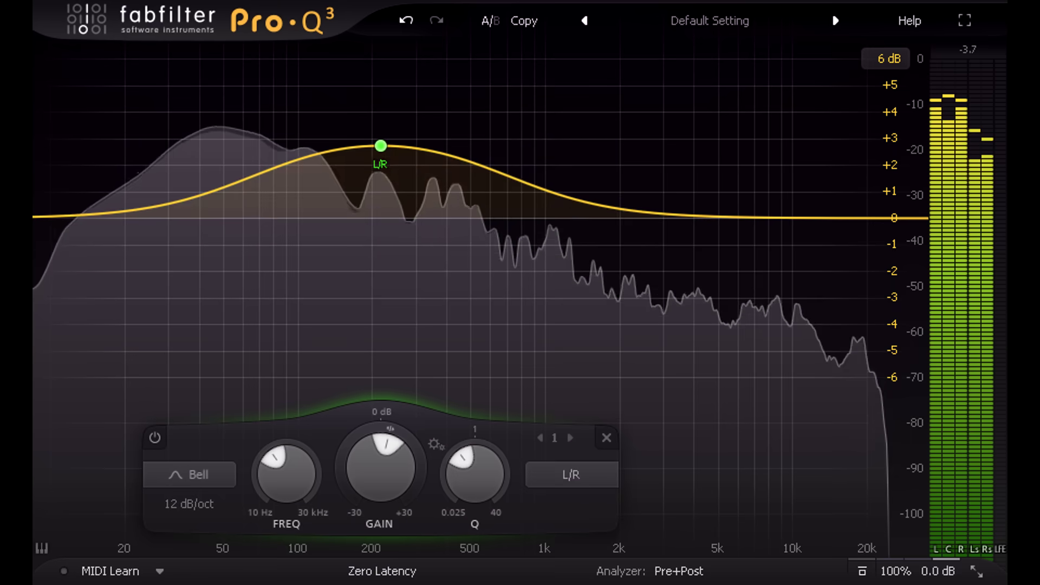
- Try the band's surround routings: All (-LFE), All, Center, L/R, Ls/Rs and single speakers
click(570, 477)
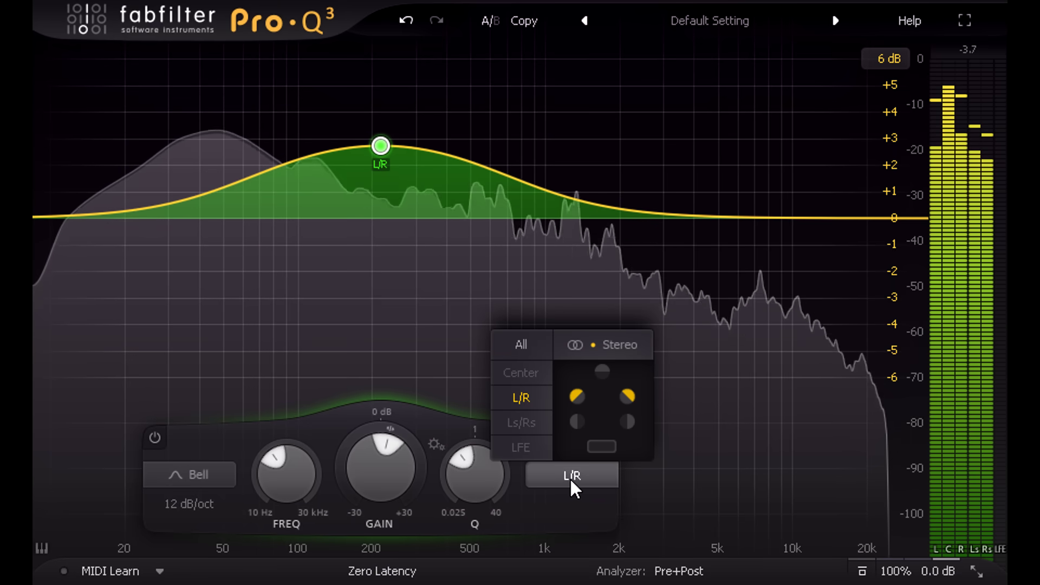
click(515, 345)
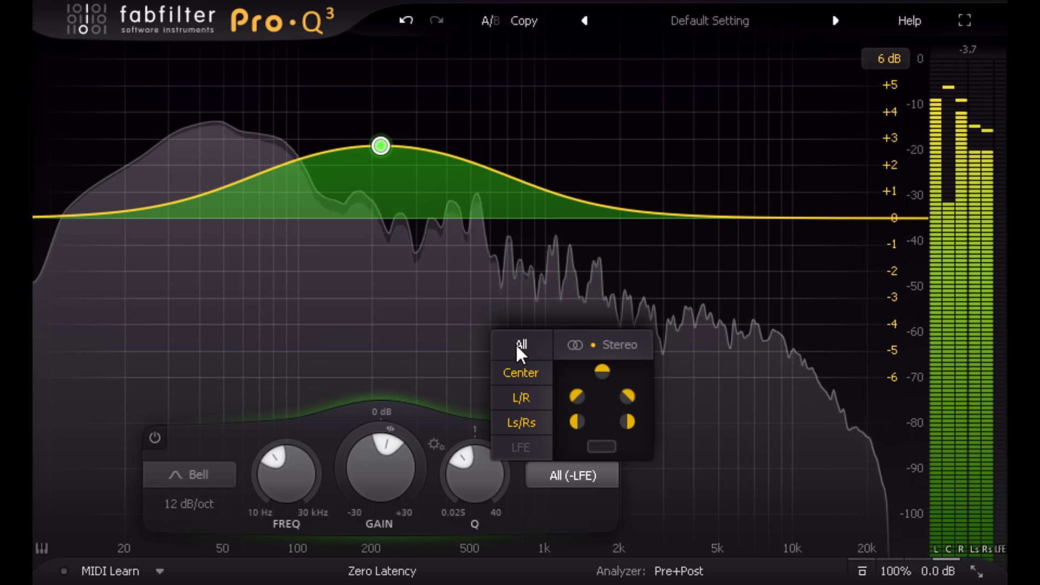
click(516, 345)
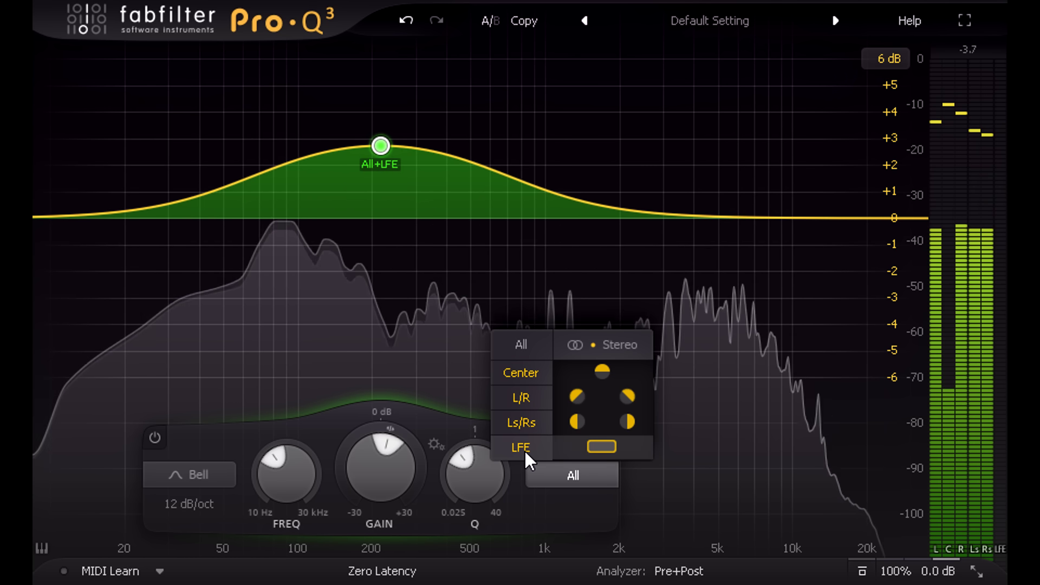
click(514, 377)
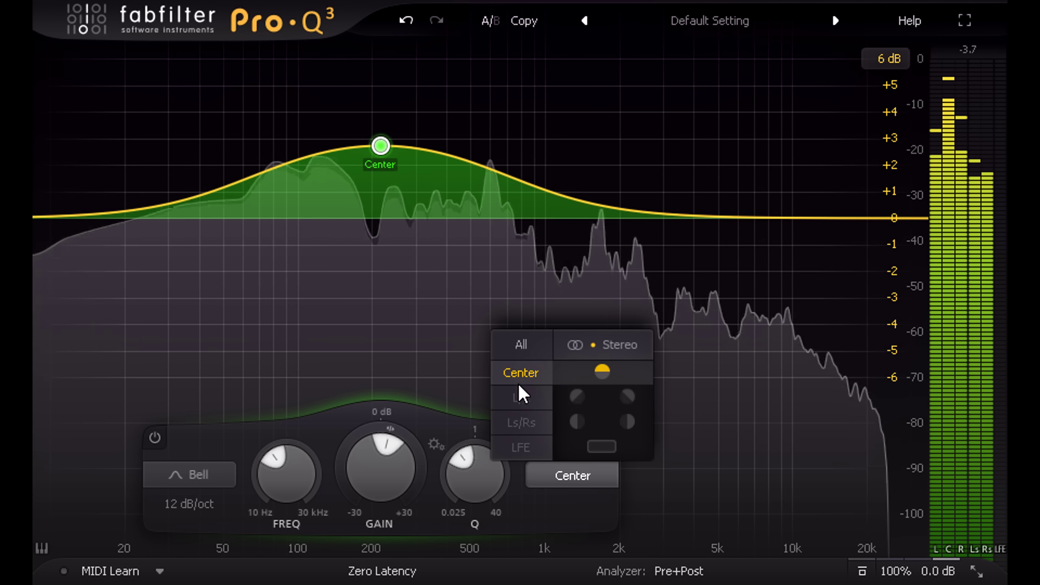
click(518, 395)
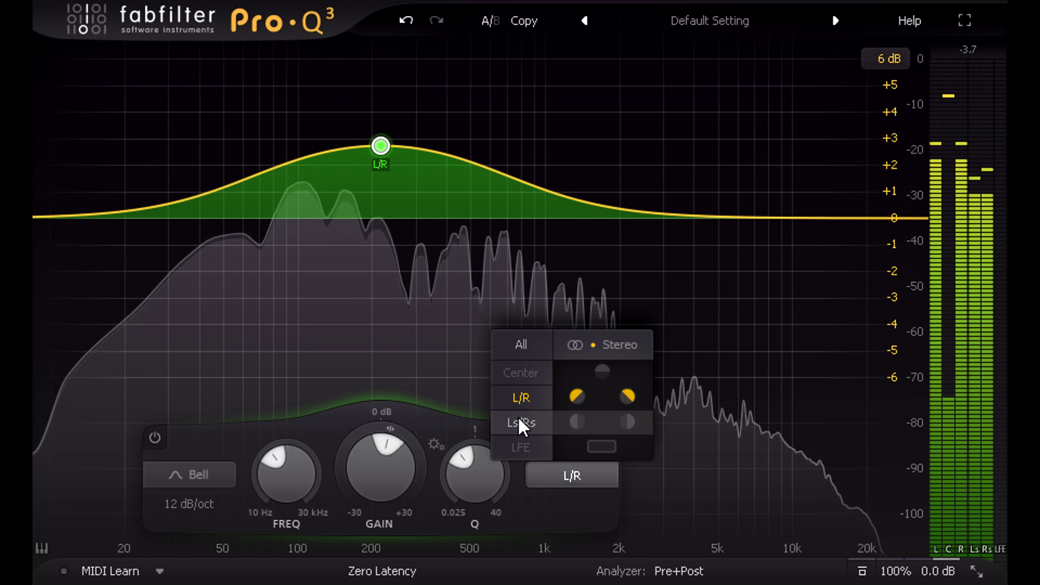
click(518, 422)
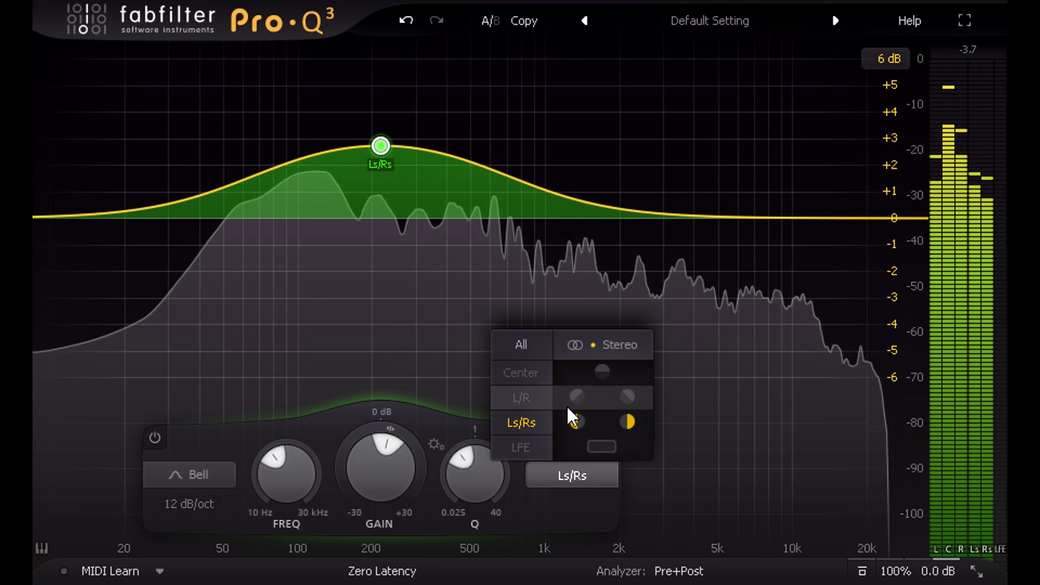
click(577, 396)
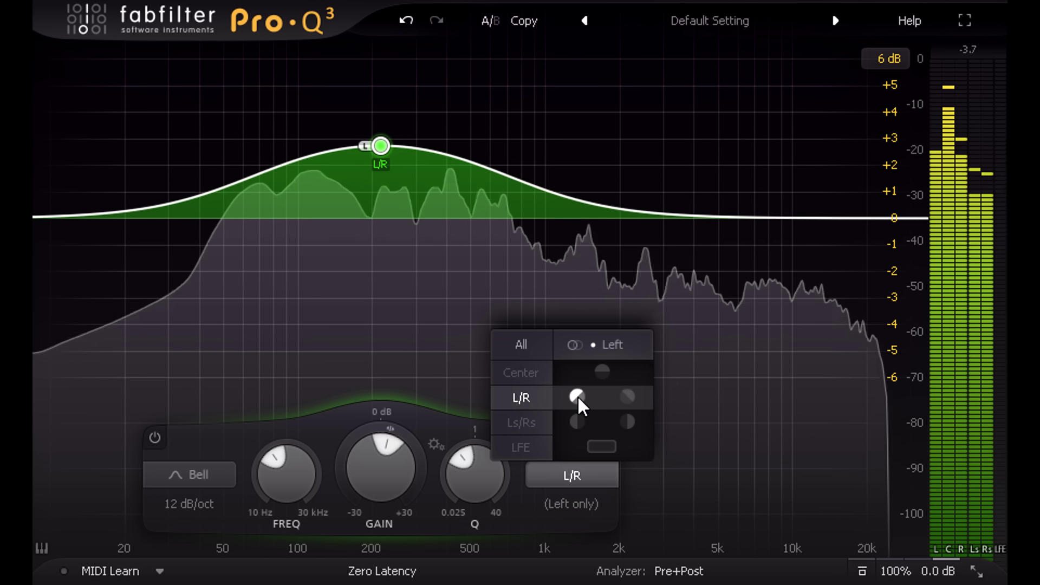
click(624, 420)
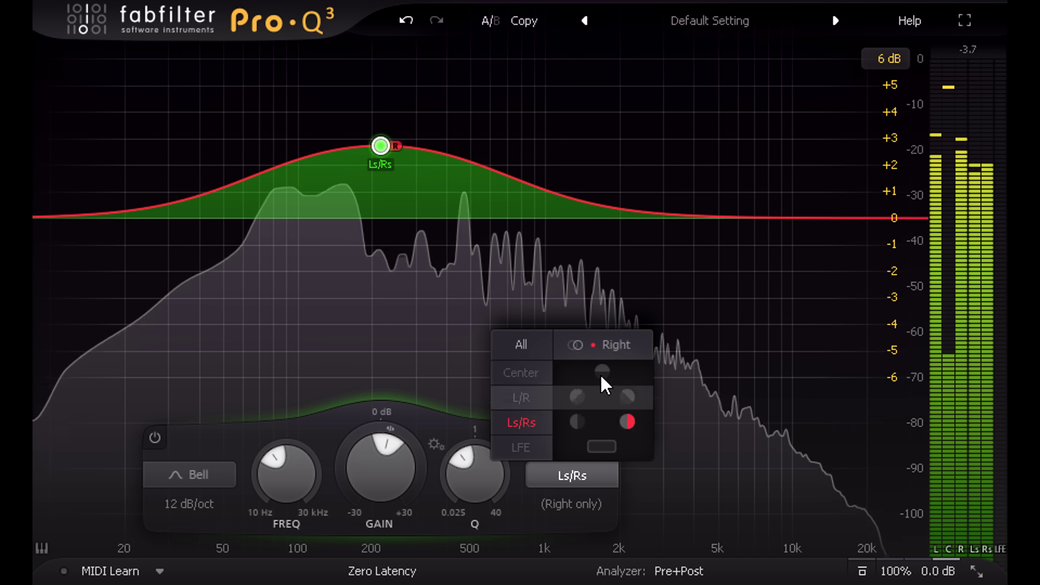
- Set the band to process Side only and route it to All (-LFE)
click(587, 342)
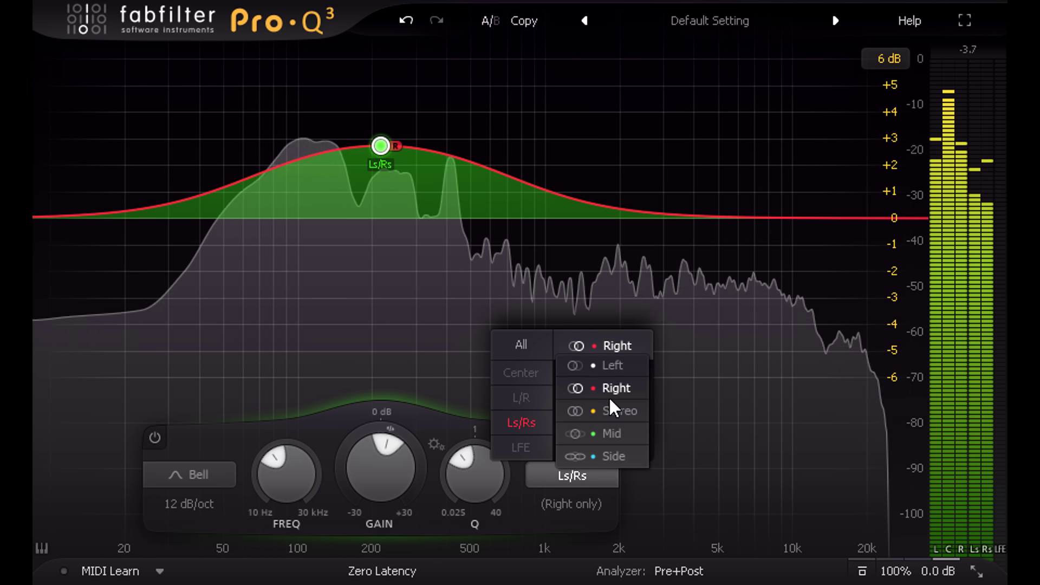
click(618, 455)
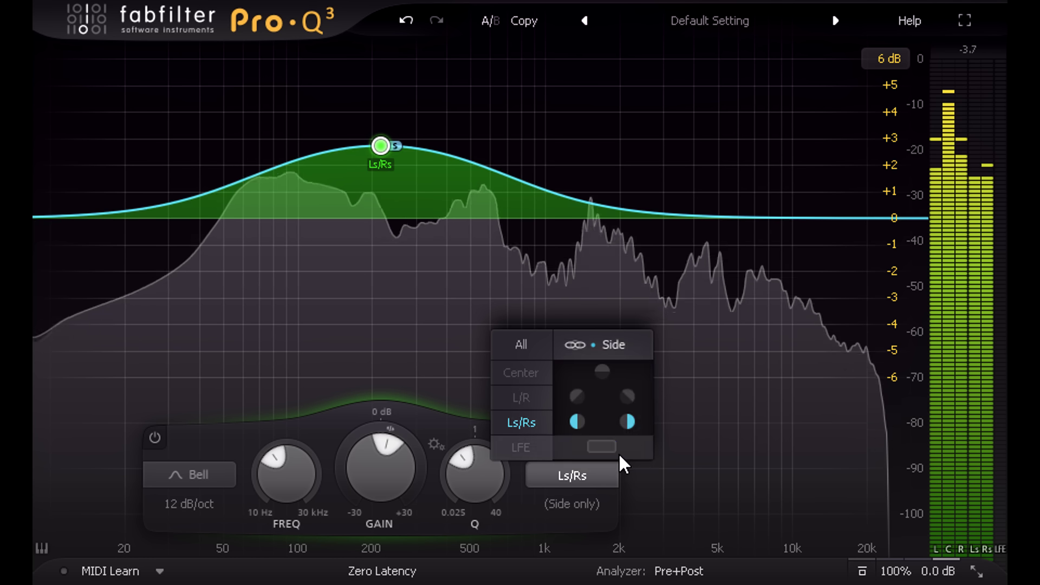
click(522, 395)
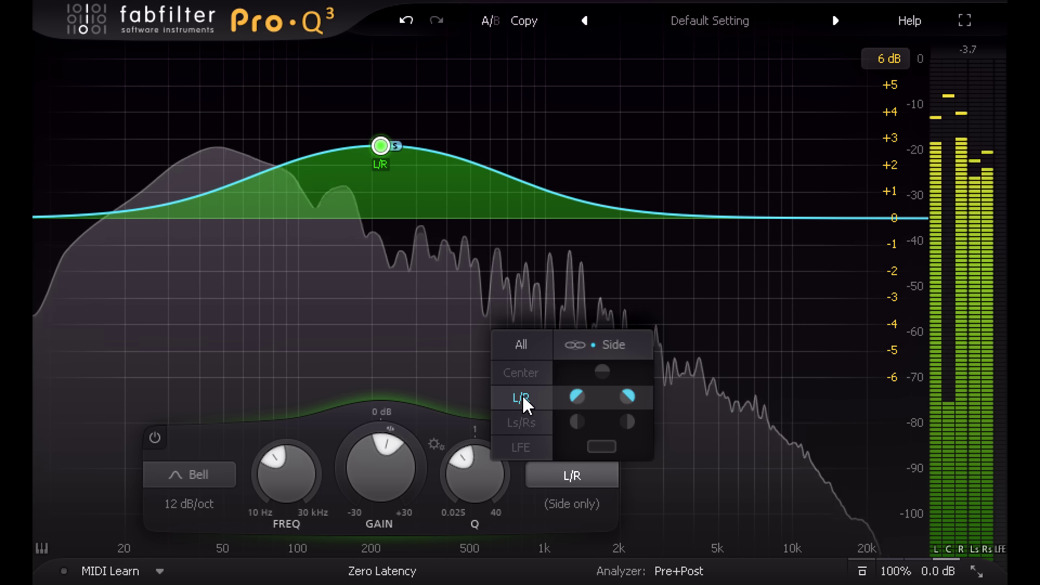
click(527, 342)
click(582, 344)
click(614, 451)
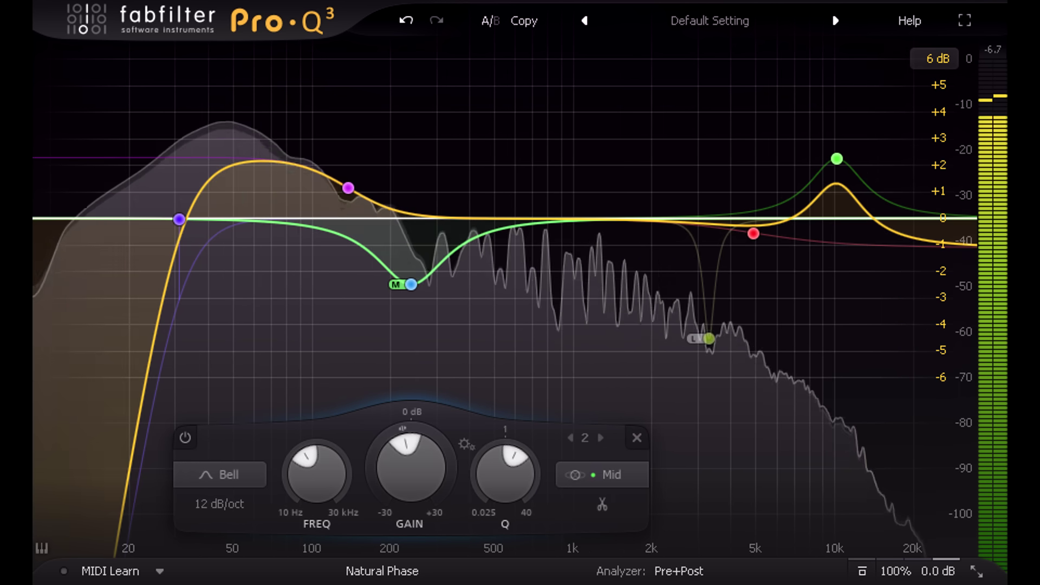
- Give the Mid bell near 240 Hz a 24 dB/oct slope
click(410, 284)
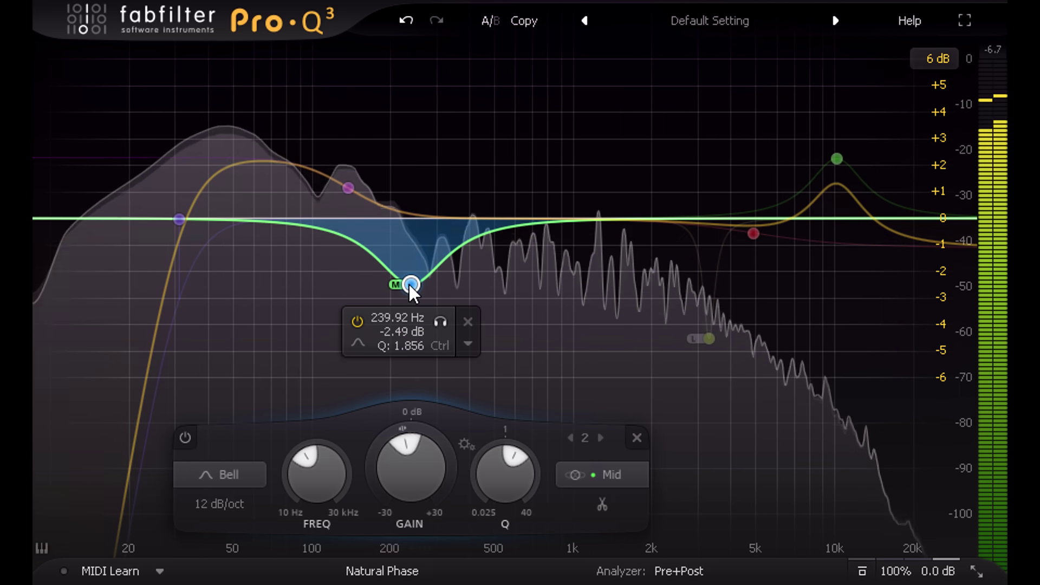
click(222, 504)
click(252, 503)
click(225, 504)
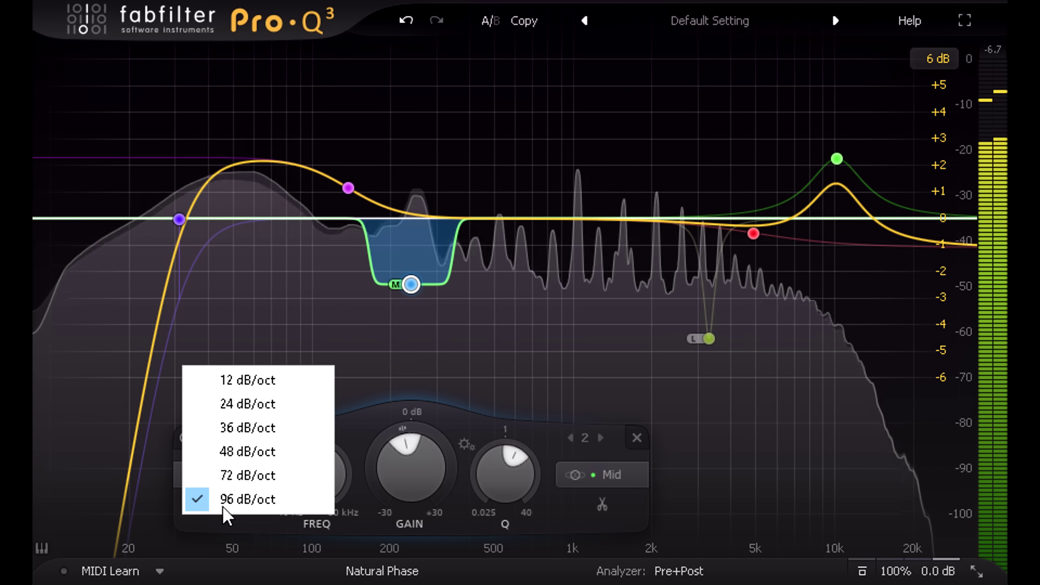
click(257, 406)
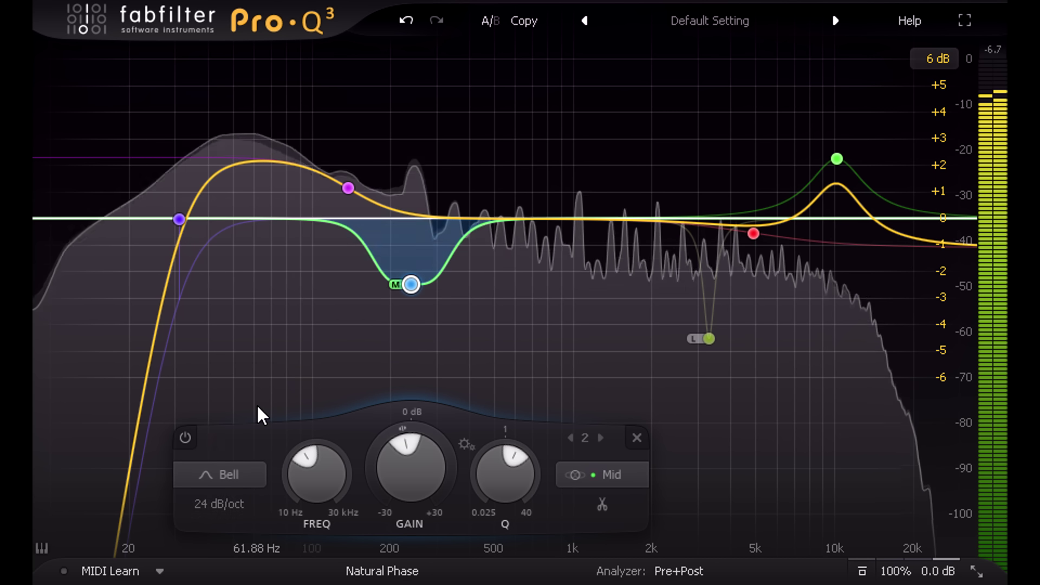
- Make the low cut a brickwall, try it at 63 Hz, then undo back to about 31 Hz
click(179, 219)
click(102, 506)
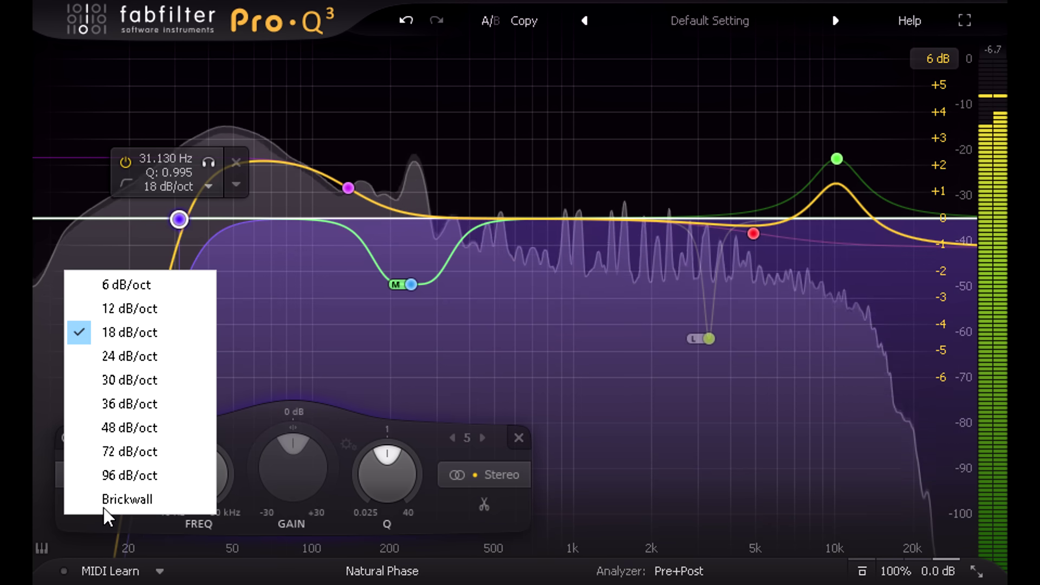
click(138, 497)
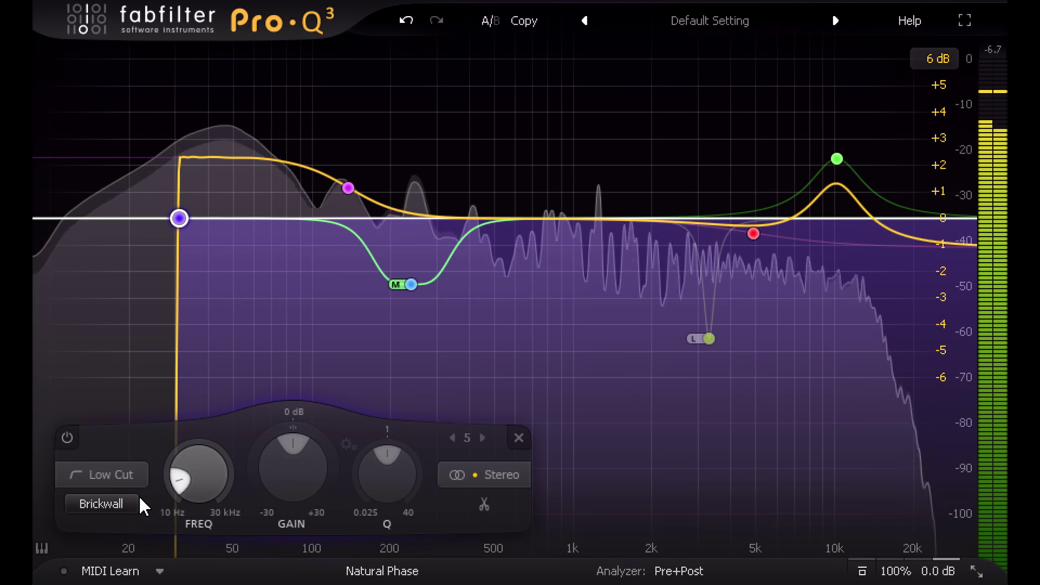
drag(209, 475, 191, 380)
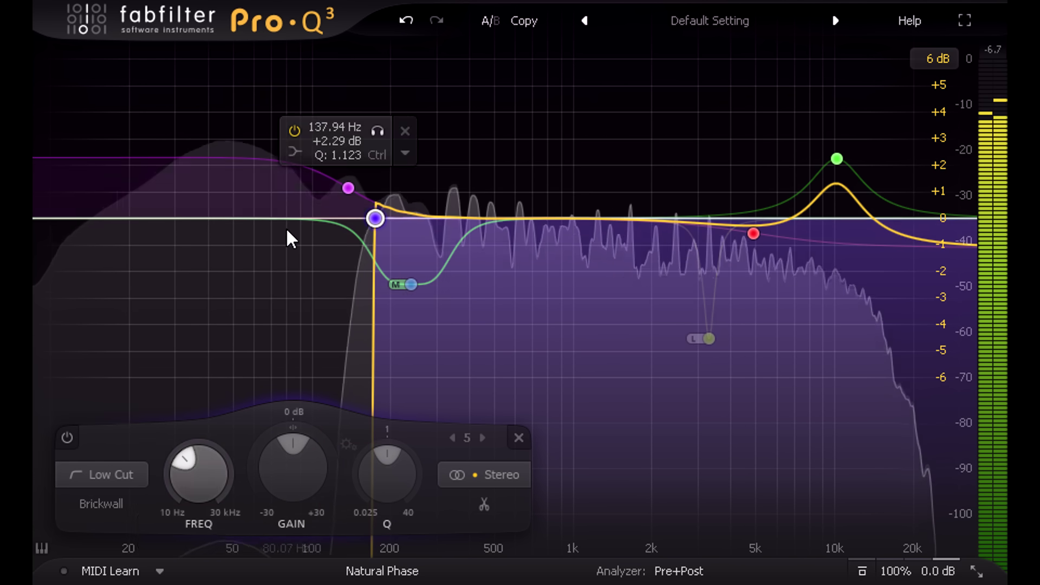
click(406, 21)
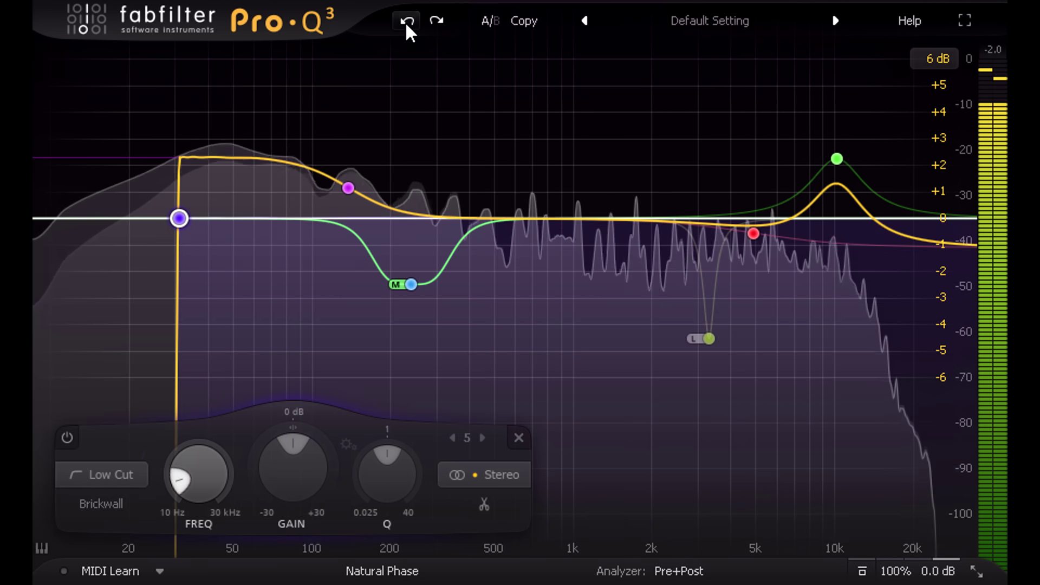
- Undo to the Flat Tilt band and set its gain to about -1.34 dB
click(405, 21)
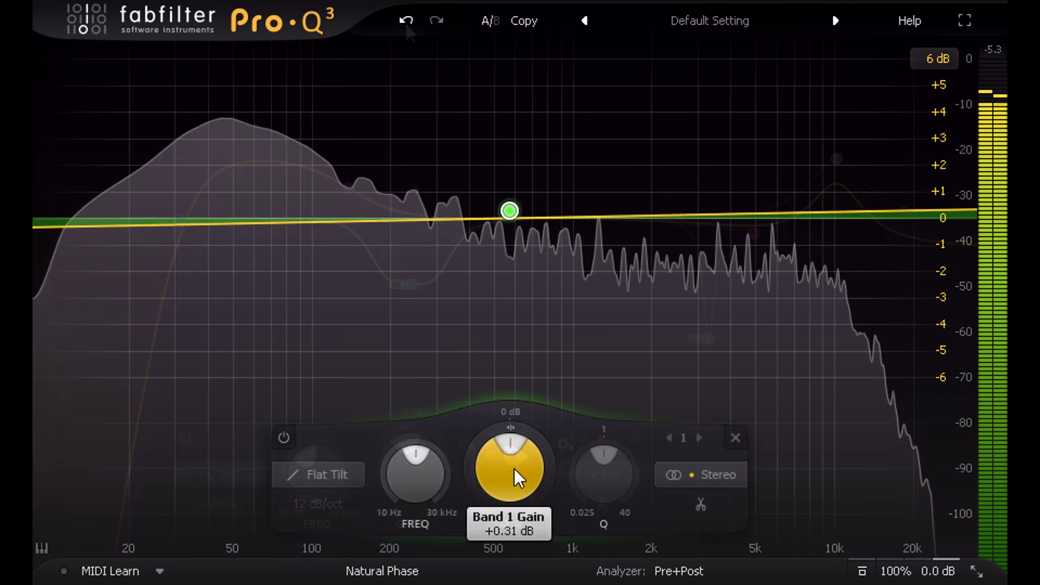
drag(517, 476, 519, 412)
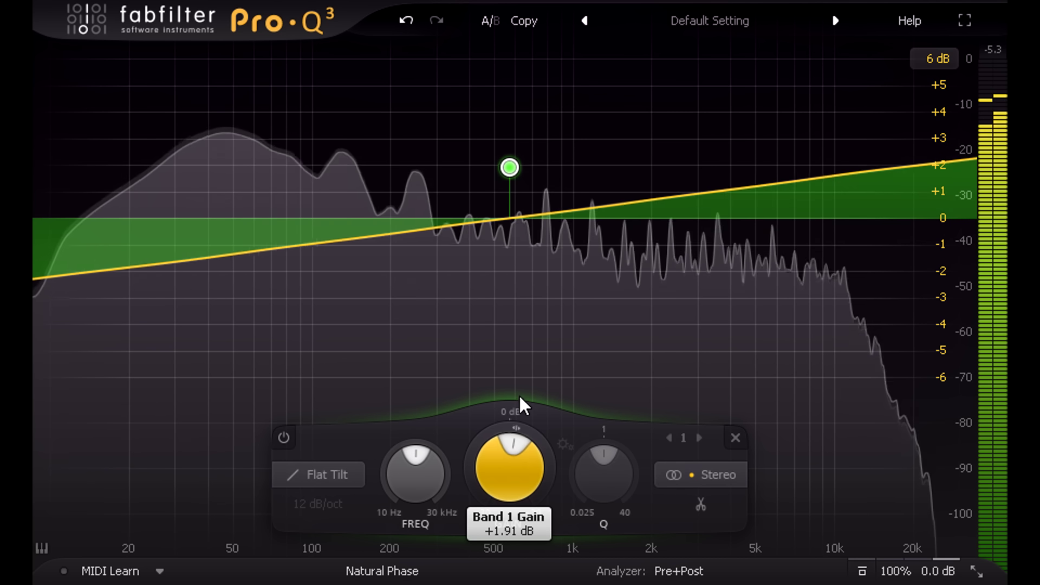
drag(518, 372, 509, 467)
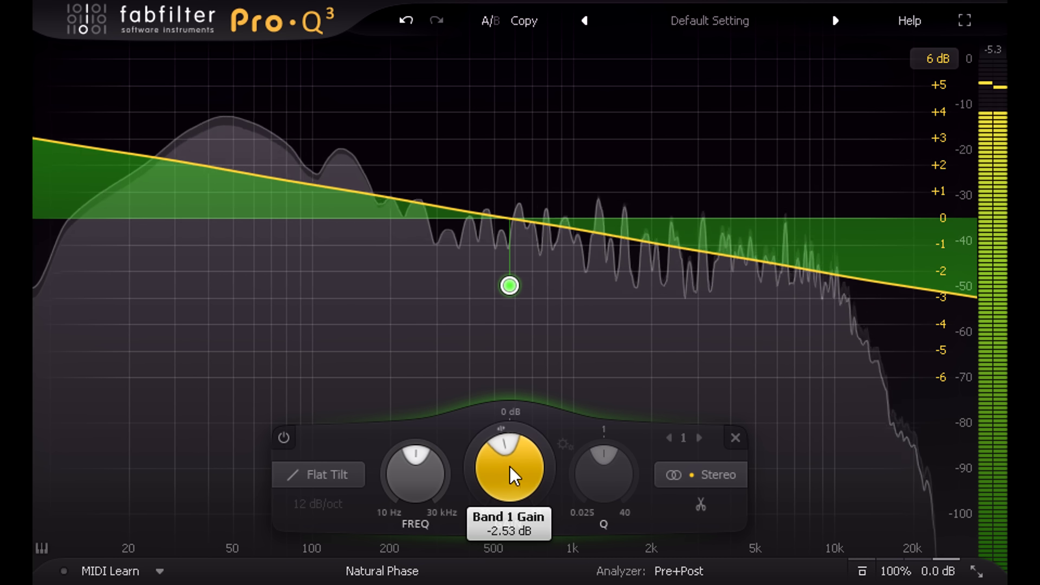
drag(502, 424, 500, 421)
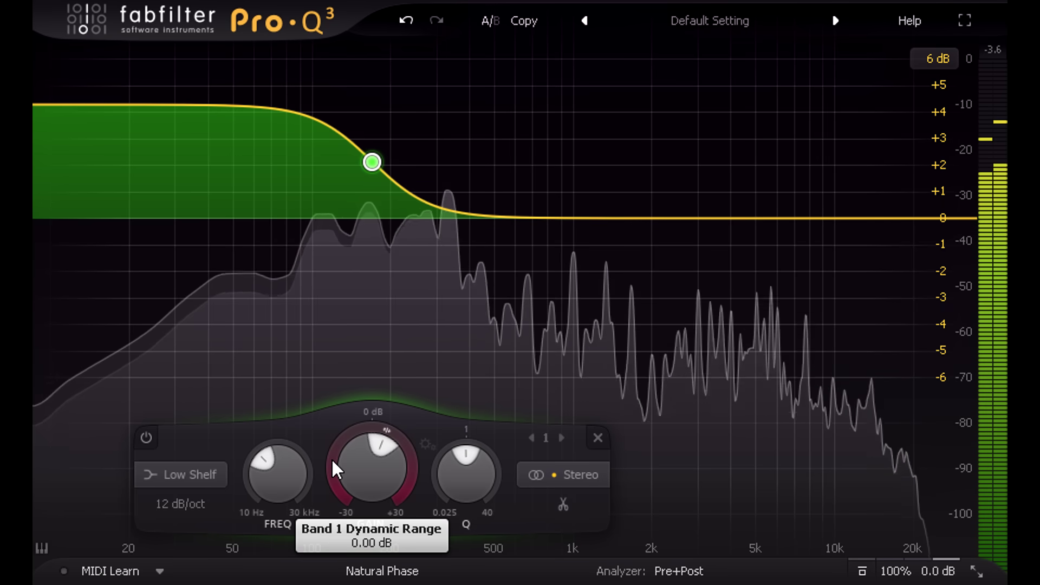
- Make the 169.93 Hz low shelf dynamic with a wide range, and add a +2.49 dB high shelf at 3309.6 Hz
drag(332, 458, 323, 584)
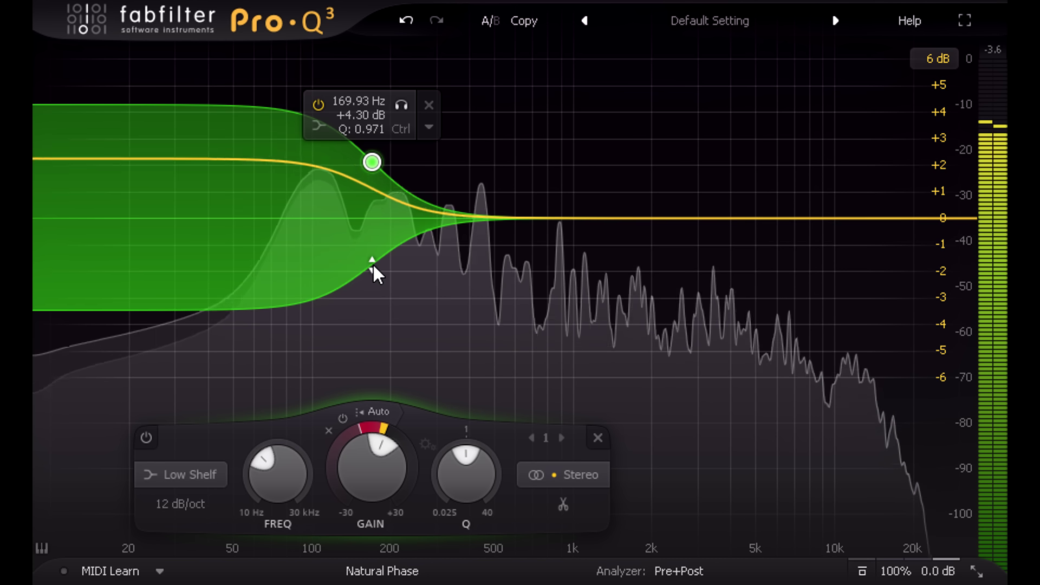
drag(373, 263, 378, 153)
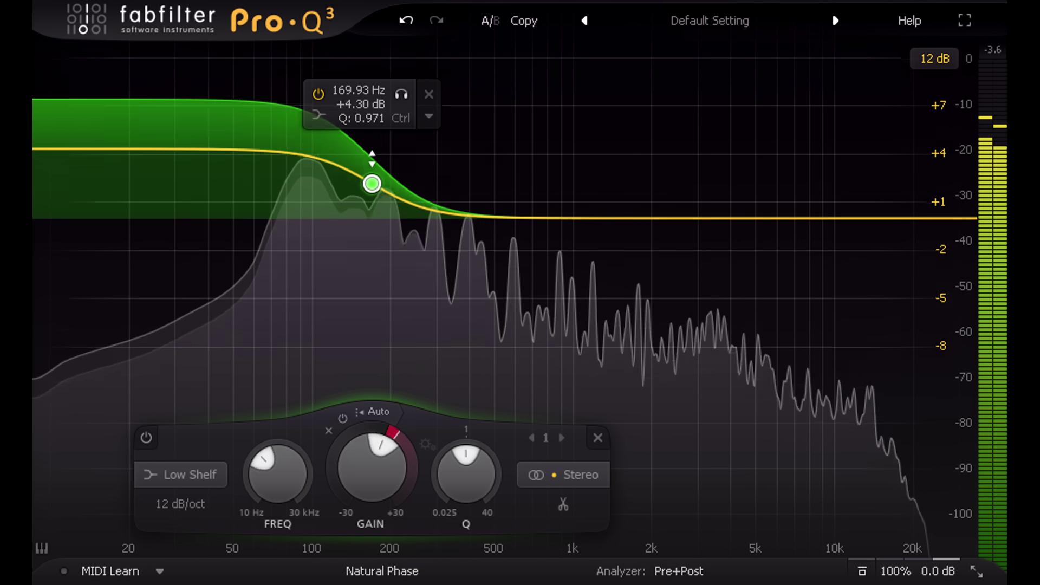
drag(379, 157, 395, 241)
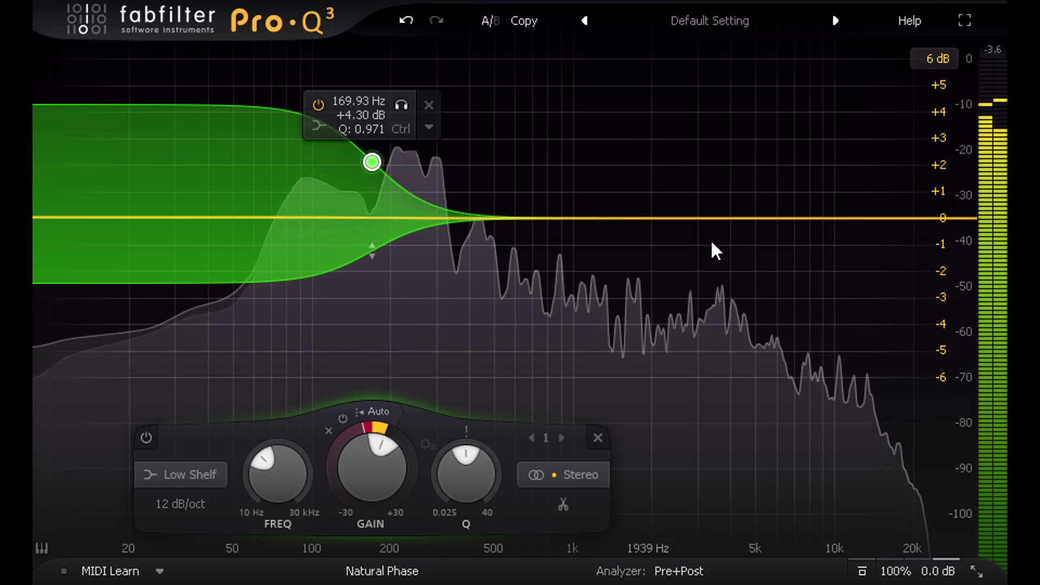
drag(947, 217, 720, 153)
- Make the high shelf dynamic and add a dynamically expanding bell cut near 212 Hz
scroll(719, 149, up, 2)
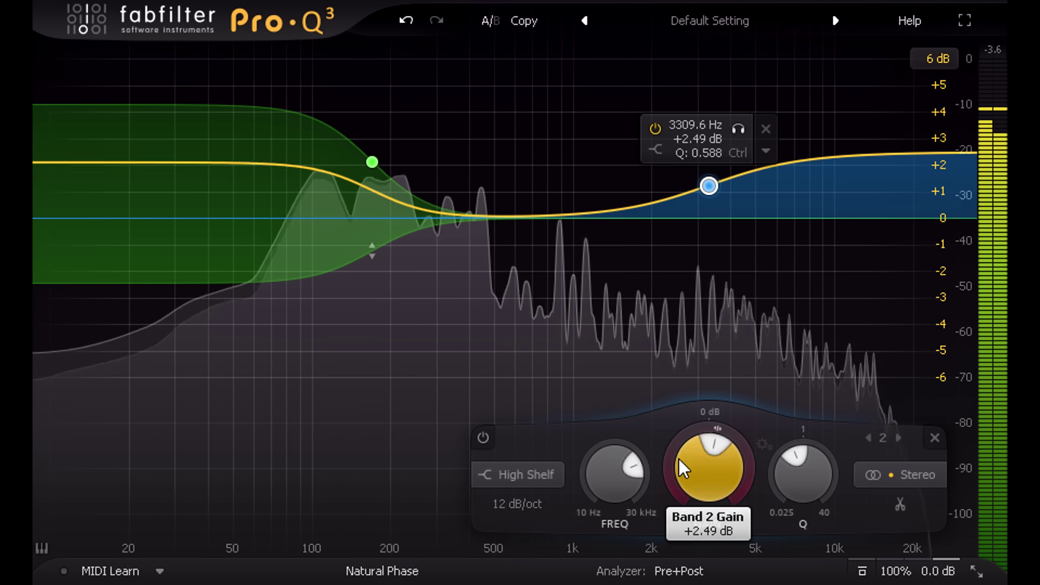
drag(668, 447, 667, 522)
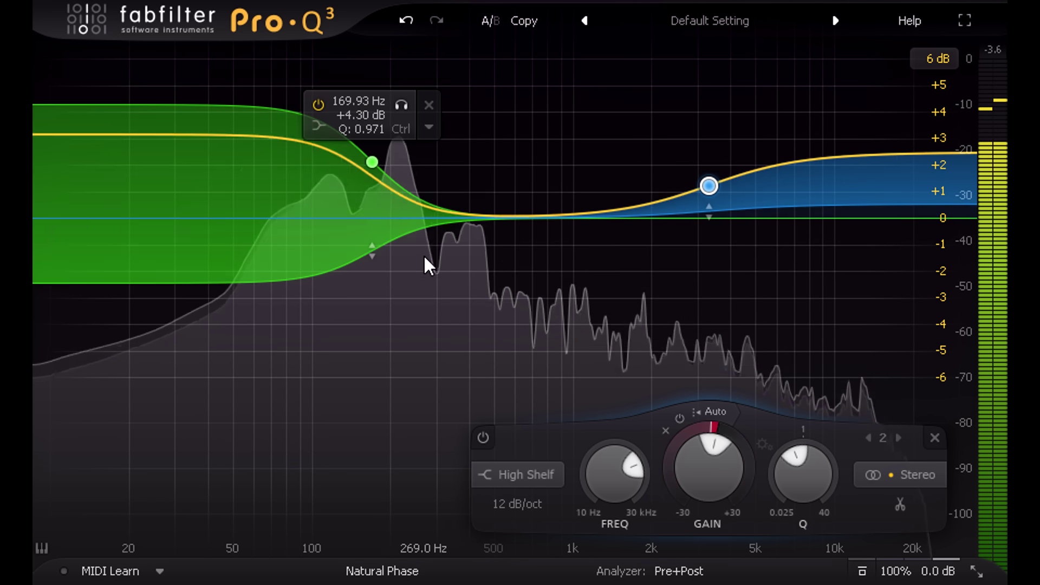
drag(423, 254, 397, 265)
drag(363, 441, 368, 350)
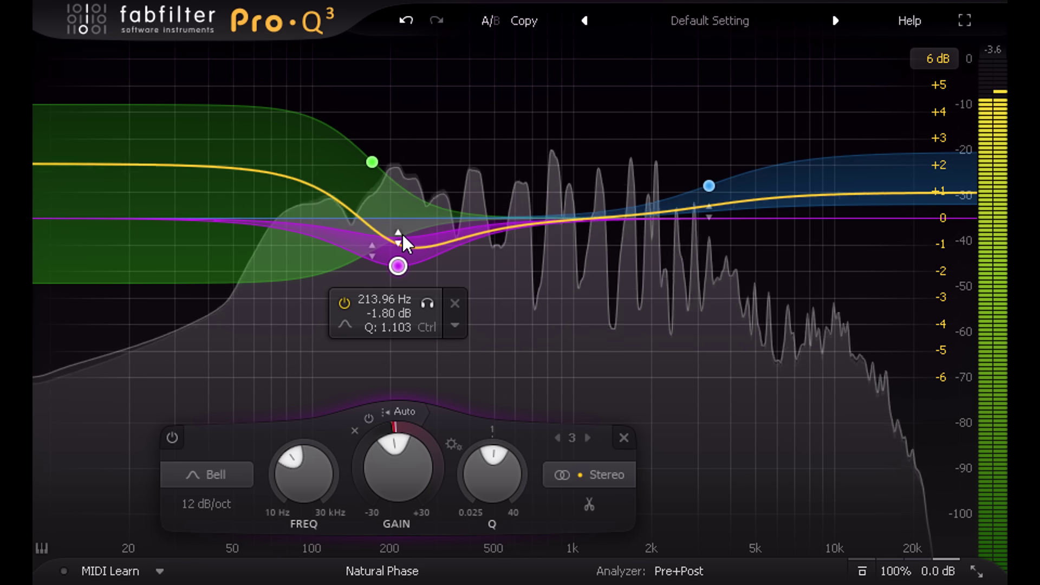
- Raise the high shelf to +3.06 dB at 3278.1 Hz and bypass the EQ briefly to compare
click(713, 213)
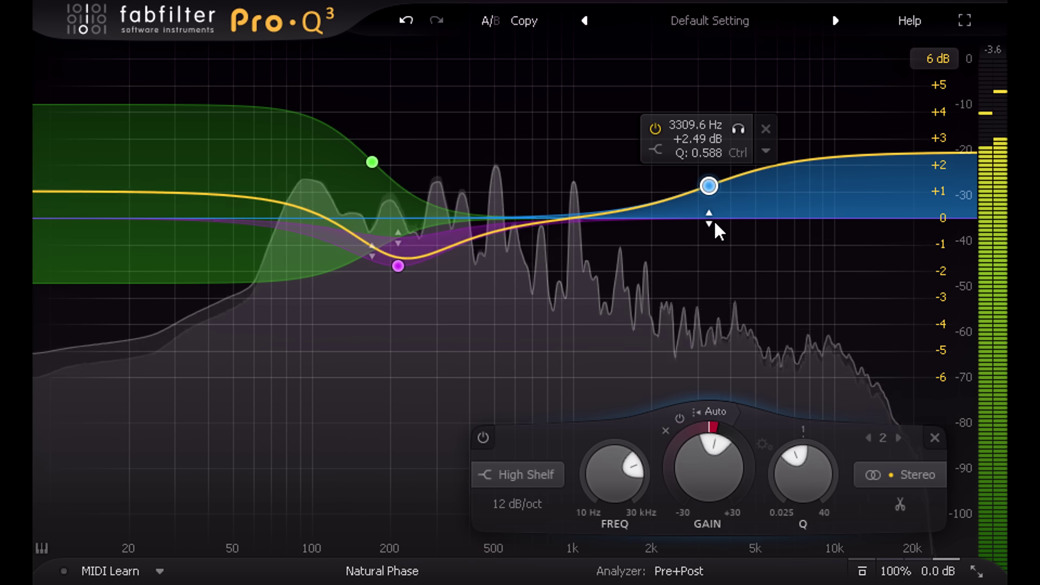
drag(709, 185, 708, 173)
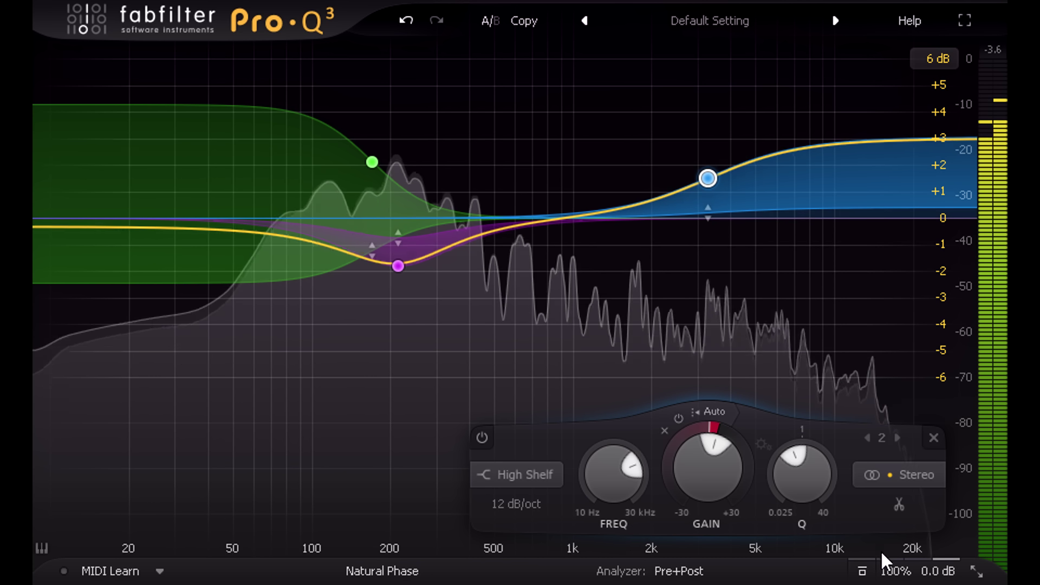
click(862, 572)
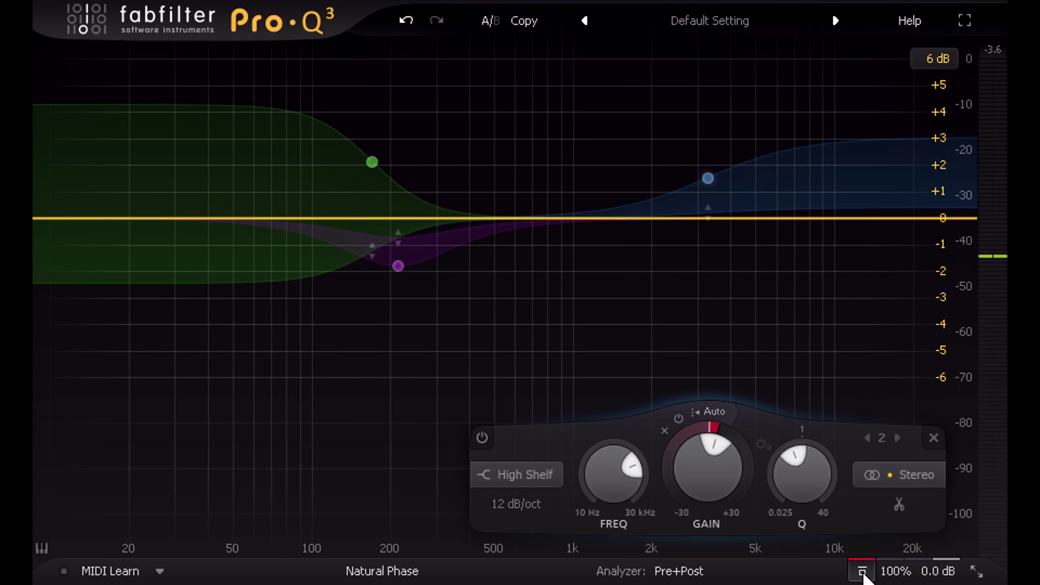
click(863, 572)
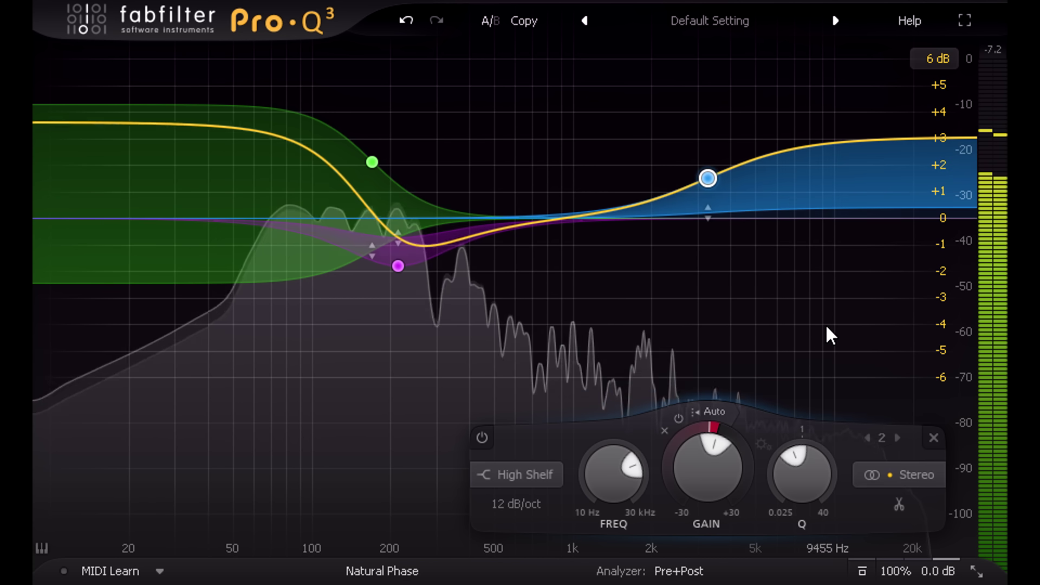
- Add a narrow dynamic bell cut near 8 kHz and lower its threshold to -35.6 dB
mouse_move(808, 235)
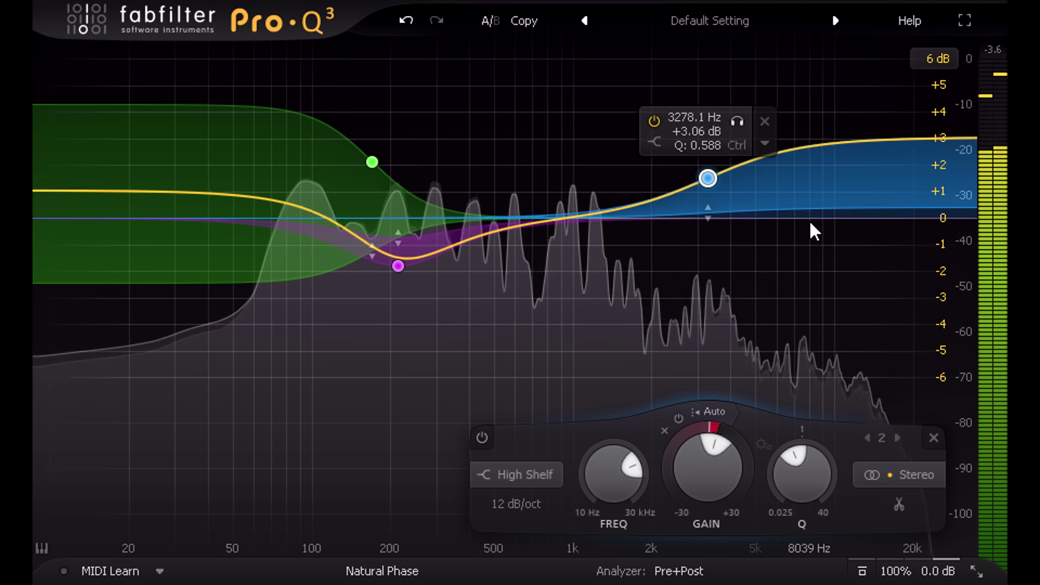
double_click(809, 219)
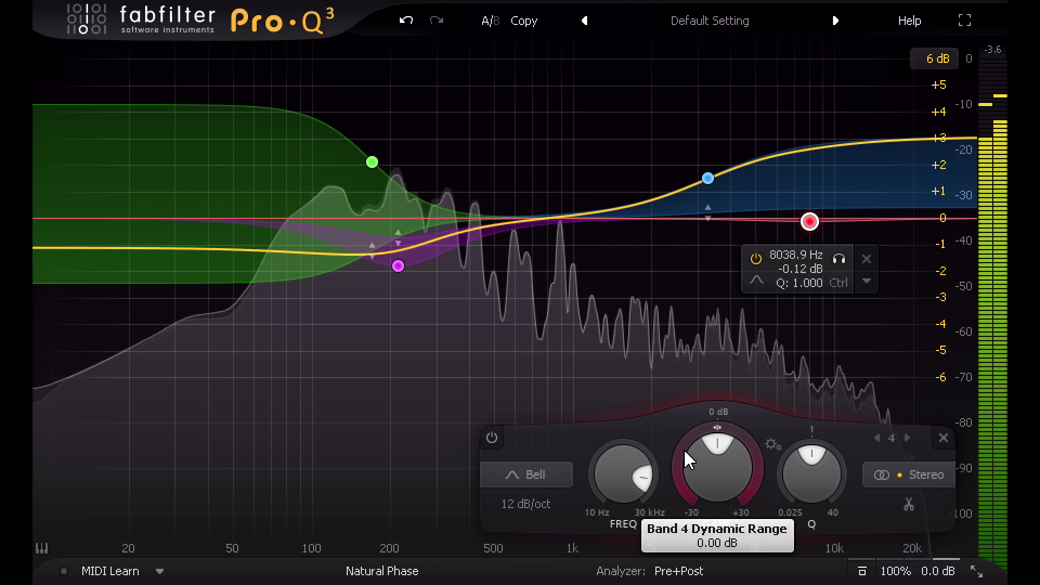
drag(684, 449, 683, 544)
drag(810, 487, 824, 408)
mouse_move(727, 423)
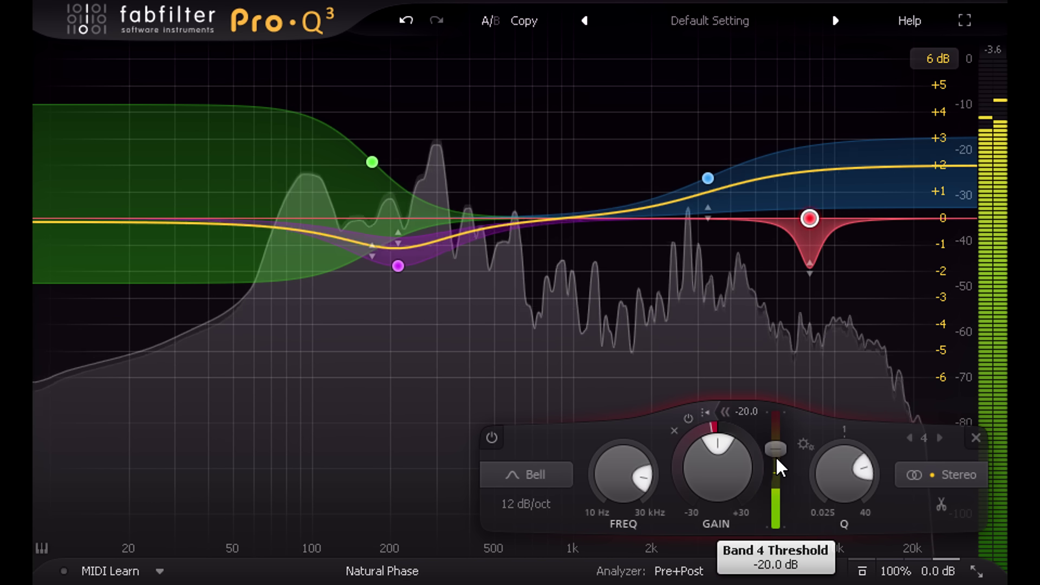
drag(776, 456, 771, 483)
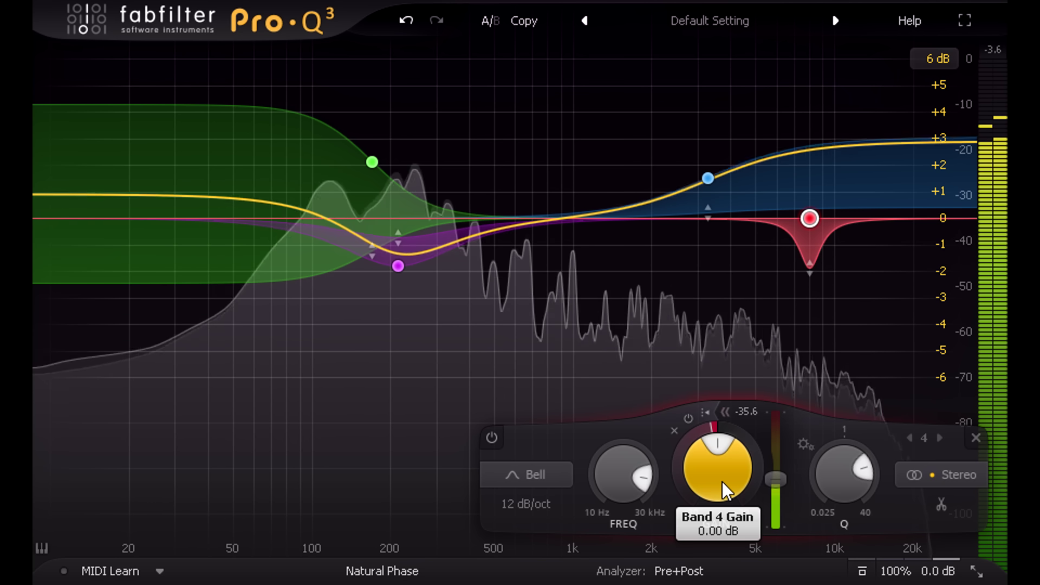
click(691, 417)
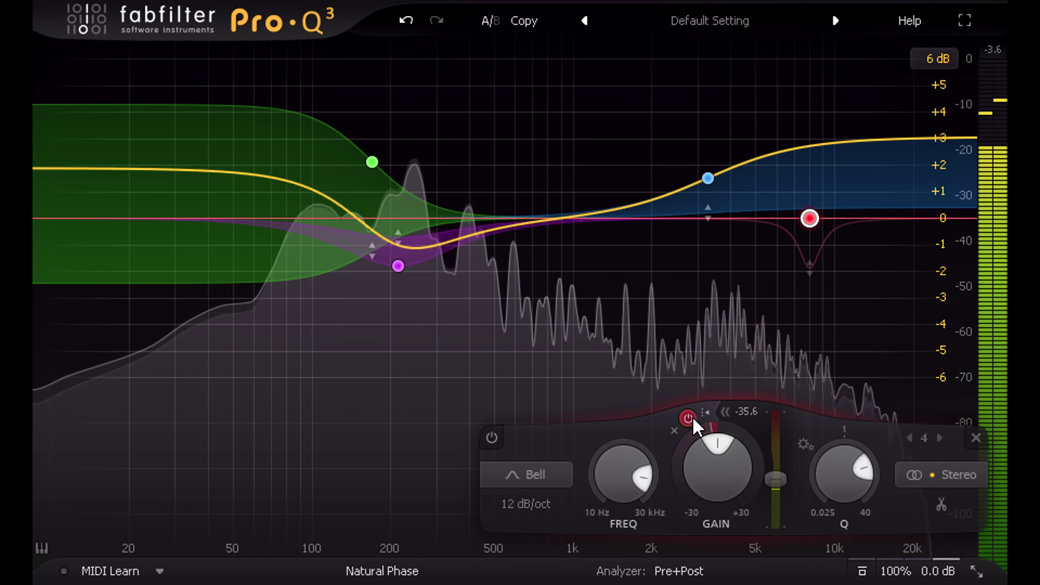
click(689, 417)
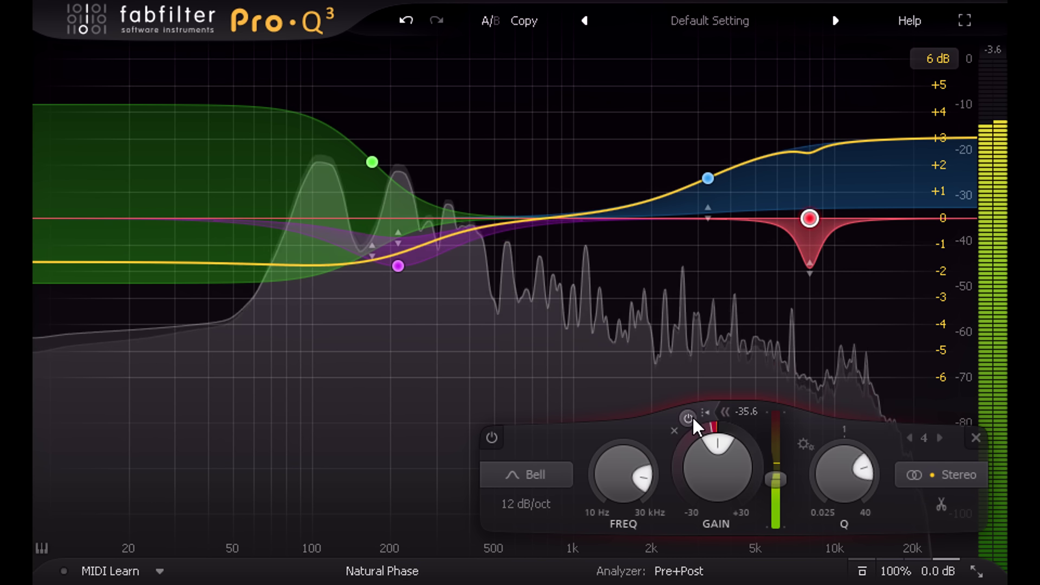
mouse_move(422, 130)
drag(275, 82, 750, 357)
mouse_move(373, 166)
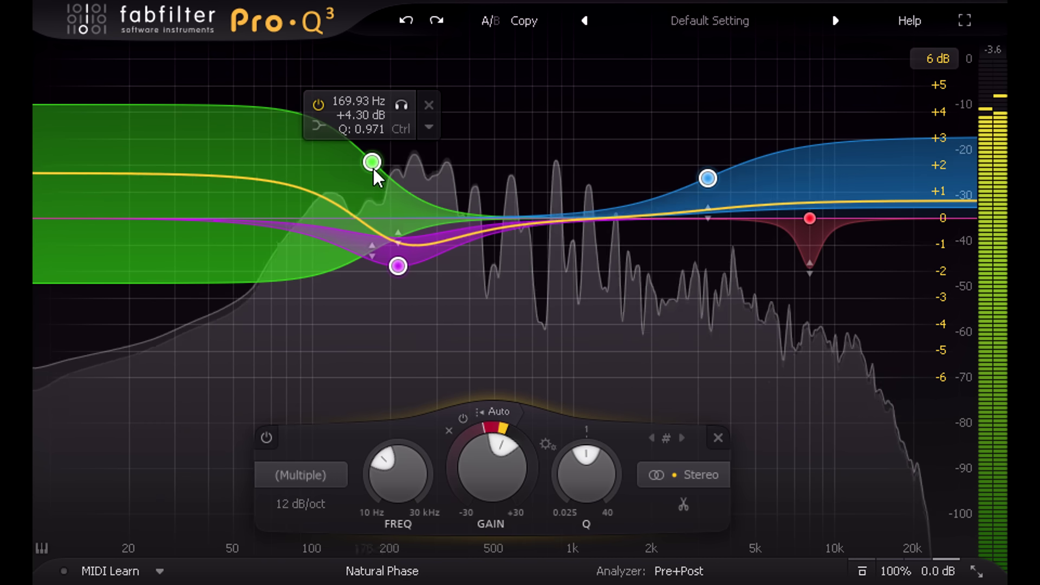
click(430, 128)
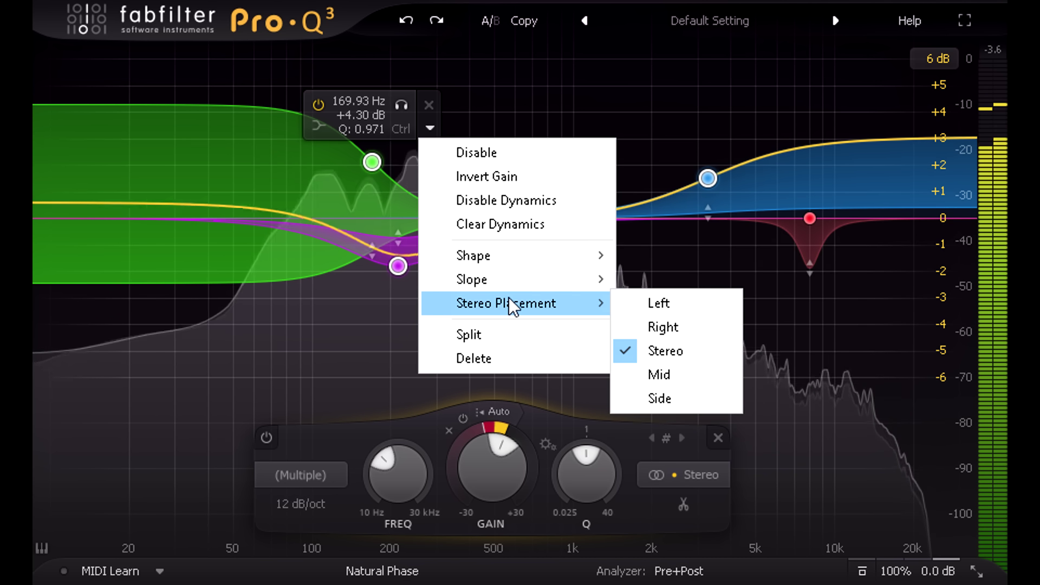
click(513, 179)
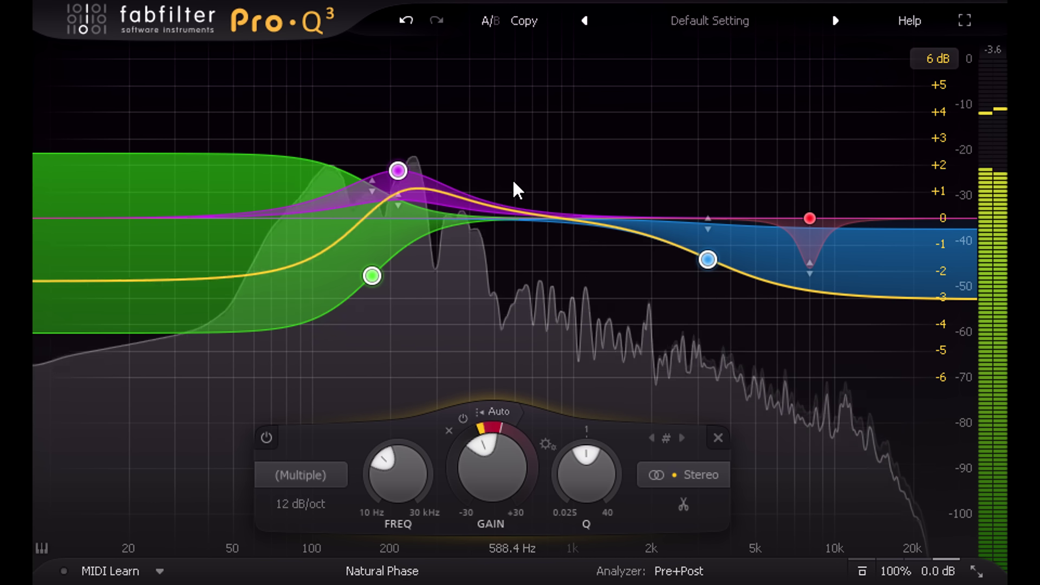
click(412, 21)
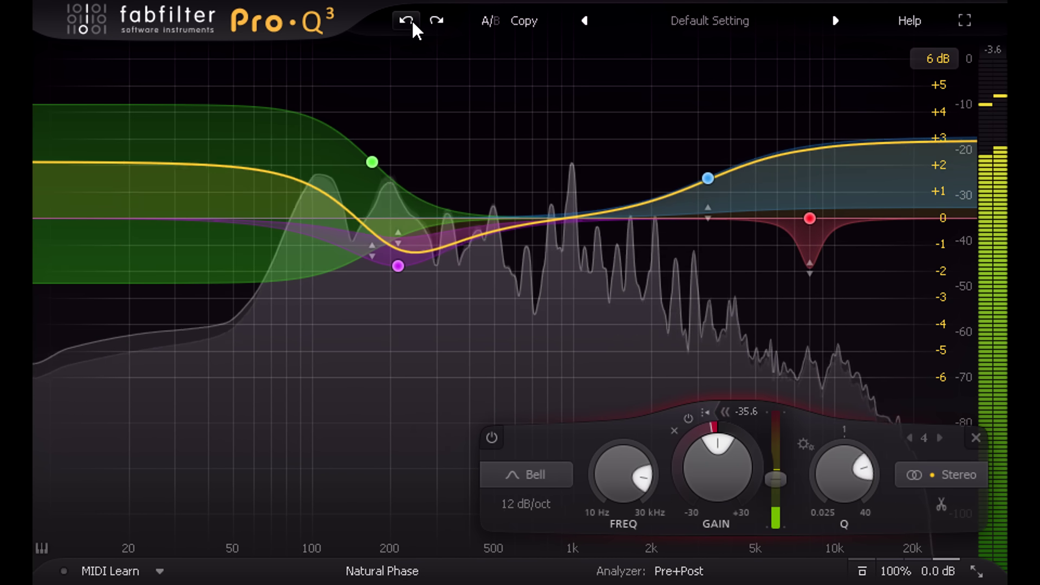
- Select the green and purple bands together and change both slopes to 24 dB/oct
mouse_move(809, 288)
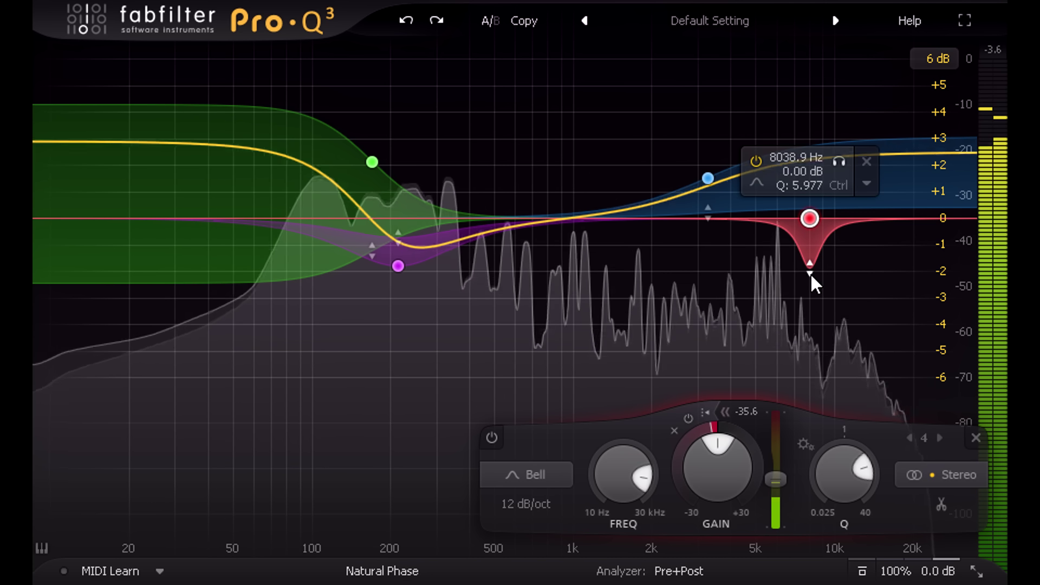
mouse_move(430, 103)
drag(493, 115, 258, 352)
click(201, 510)
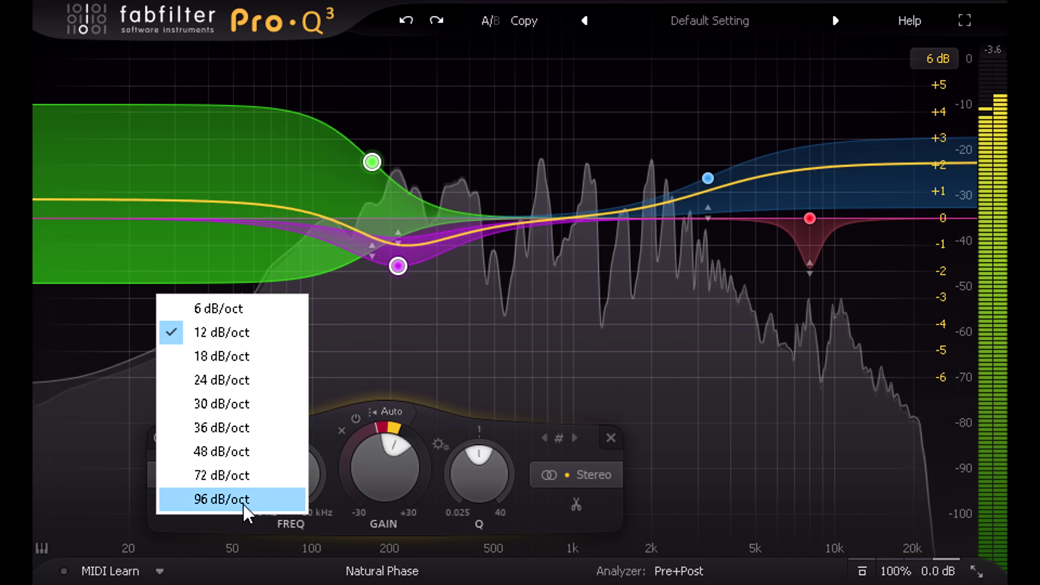
click(242, 503)
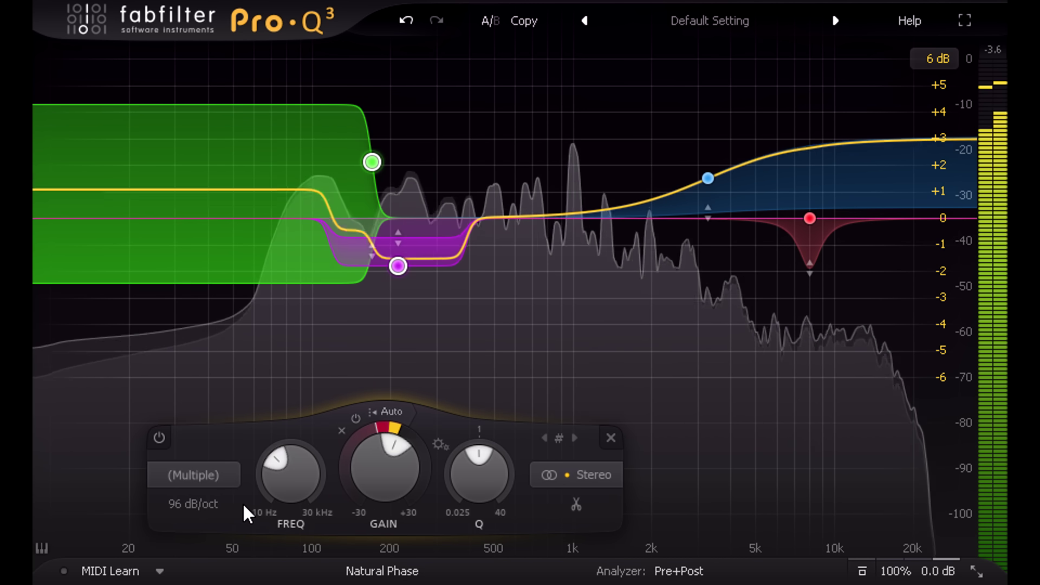
click(221, 504)
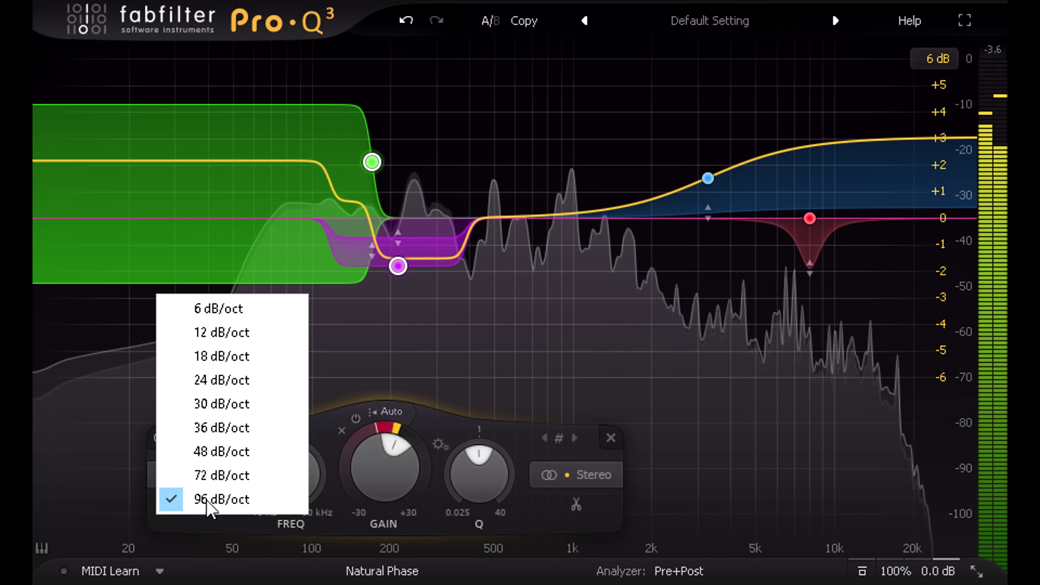
click(245, 380)
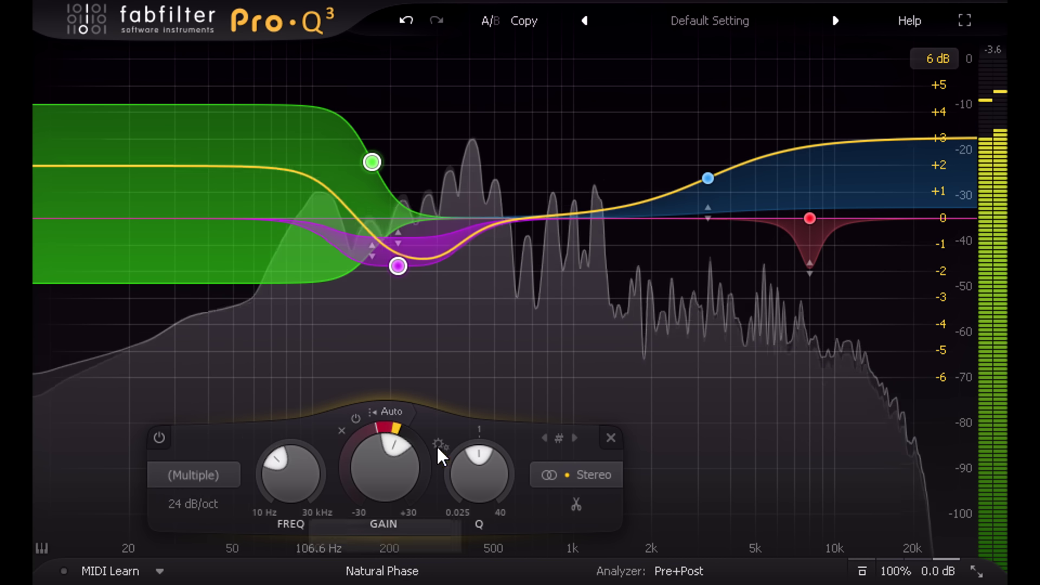
click(593, 475)
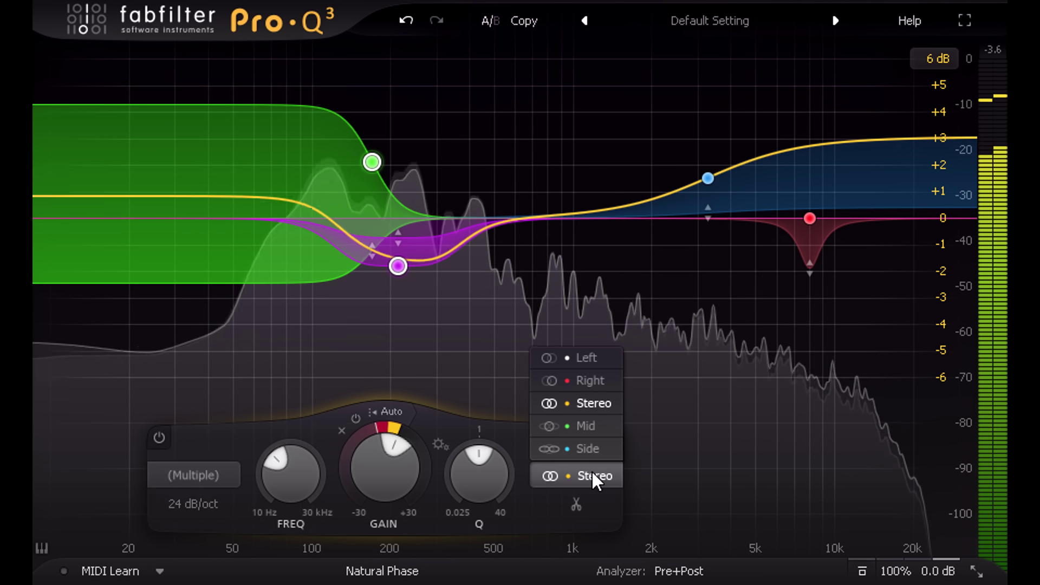
- Route the green and purple bands to Mid, then the blue and red bands to Left
click(599, 425)
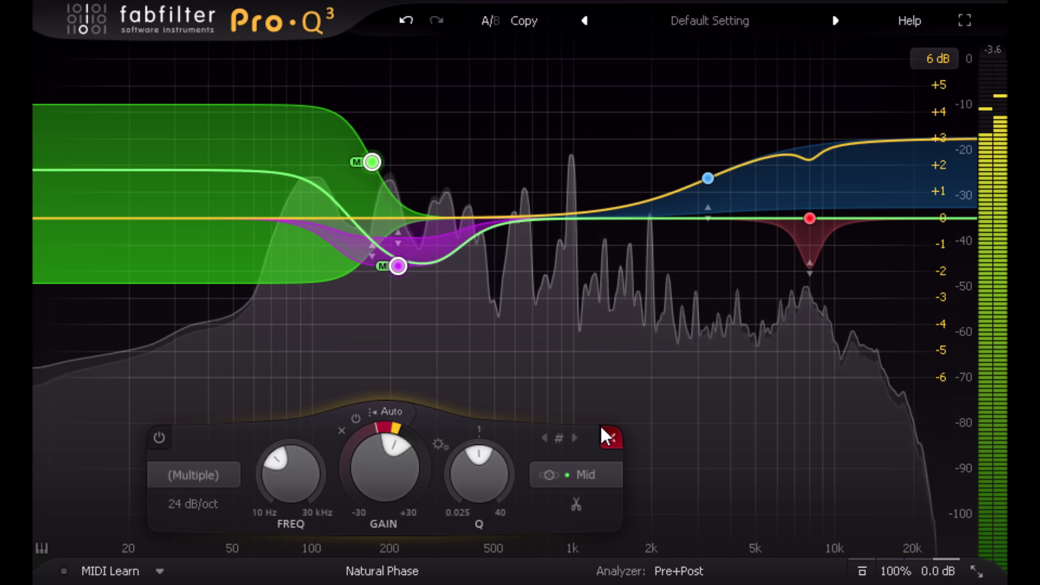
mouse_move(631, 135)
drag(629, 136, 856, 310)
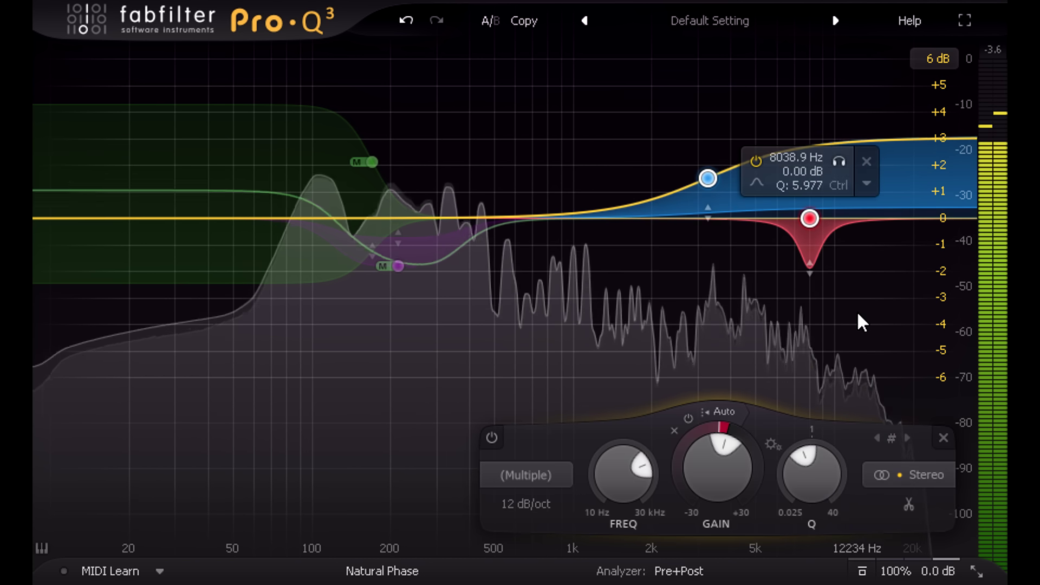
click(908, 504)
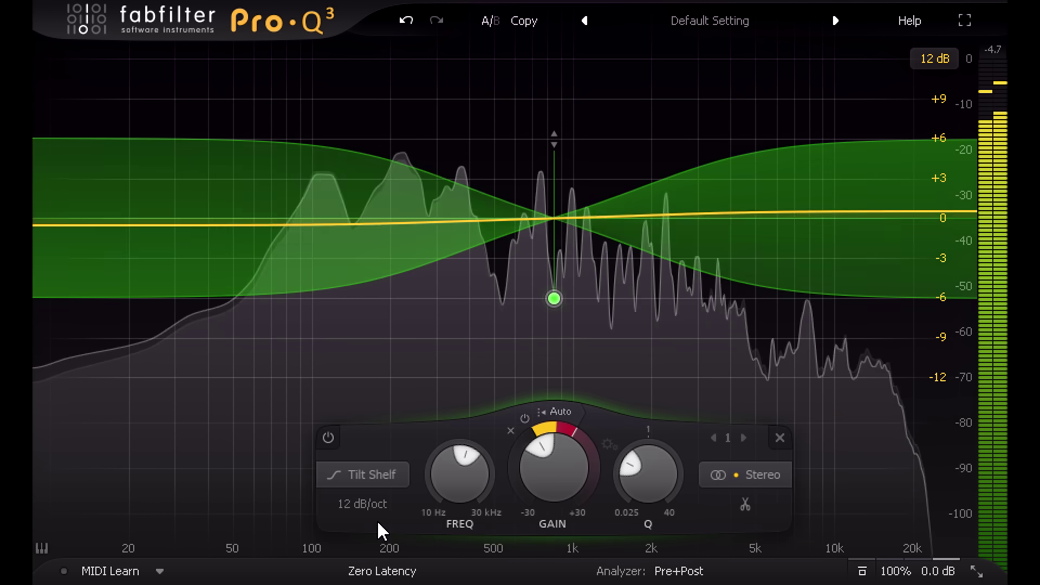
- Change the band shape to Flat Tilt, toggle A/B, and switch processing to Linear Phase
click(374, 477)
click(382, 448)
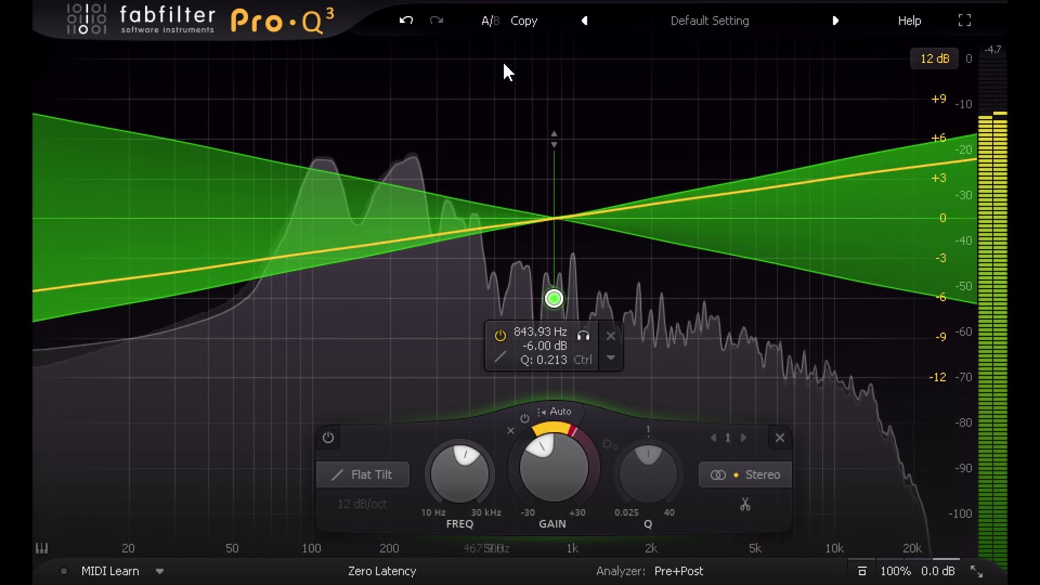
click(491, 22)
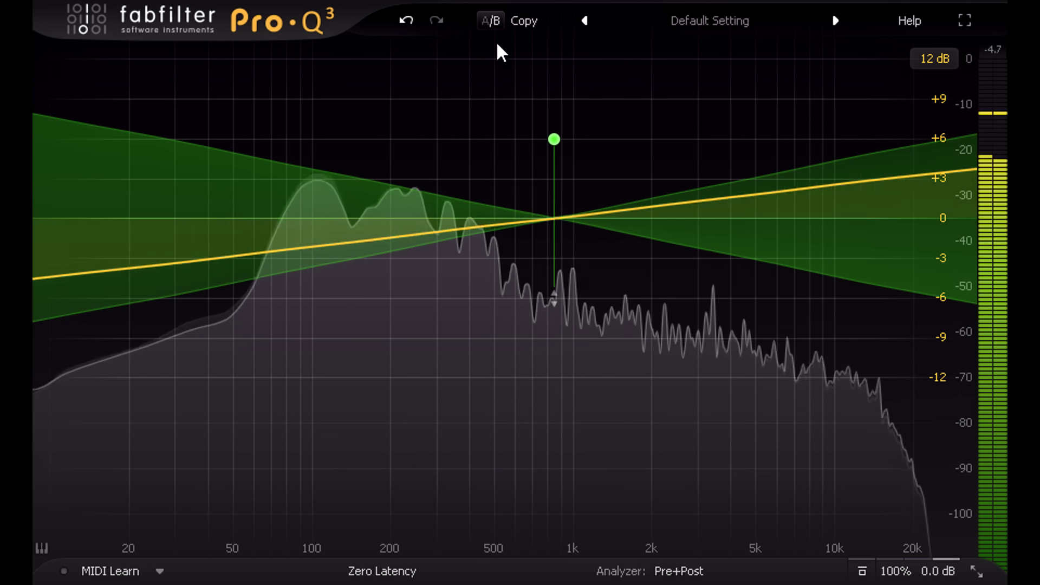
click(390, 578)
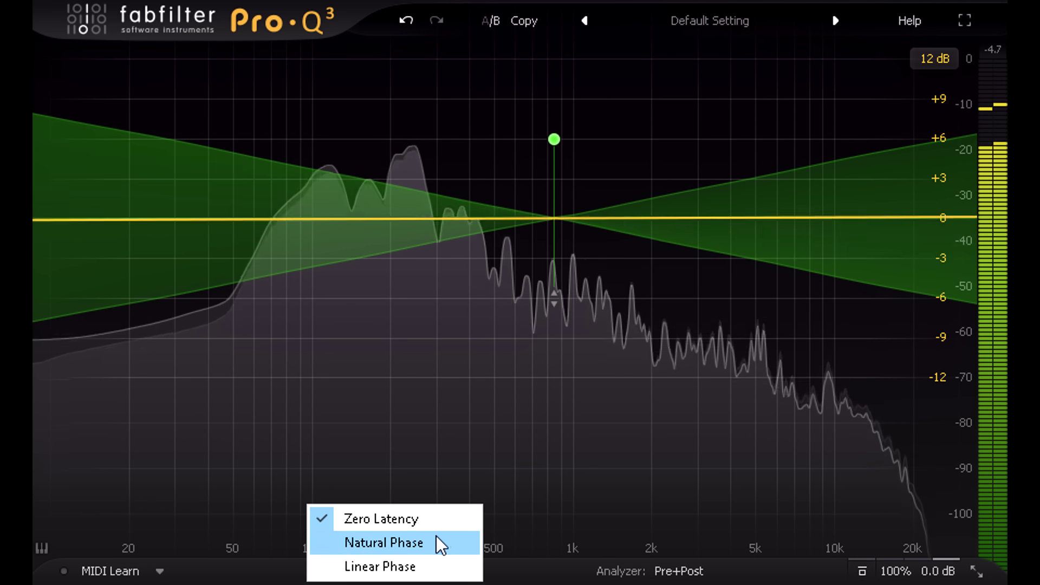
click(380, 566)
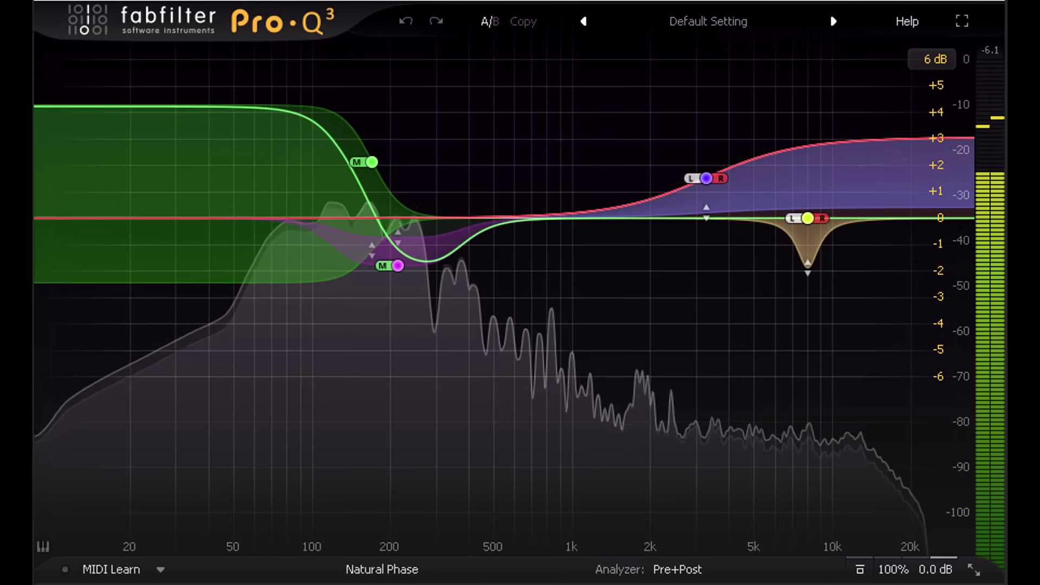
- Leave full screen, pick a larger interface size, then expand the plugin to full screen
click(976, 571)
click(918, 538)
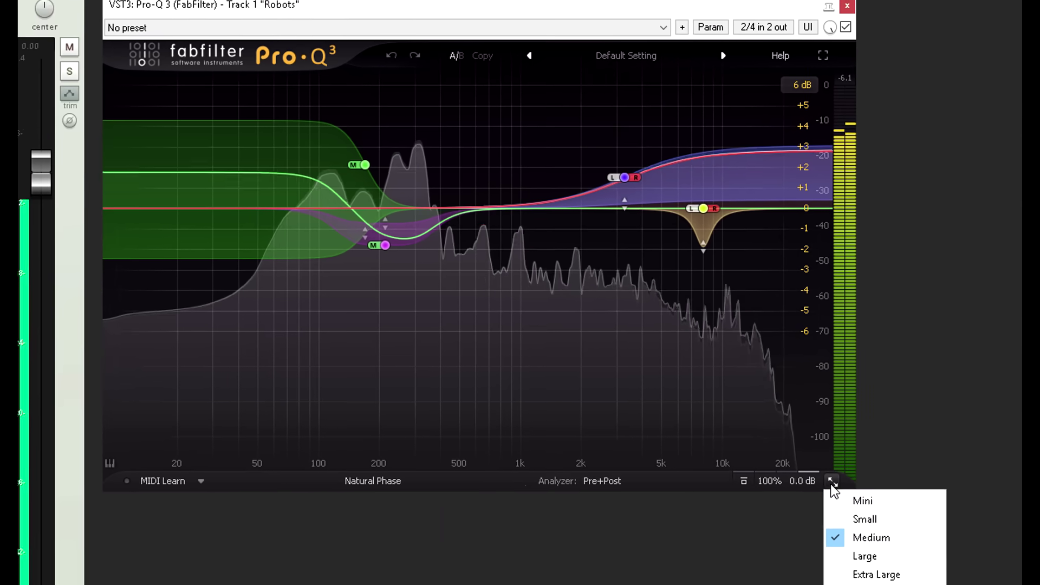
click(742, 471)
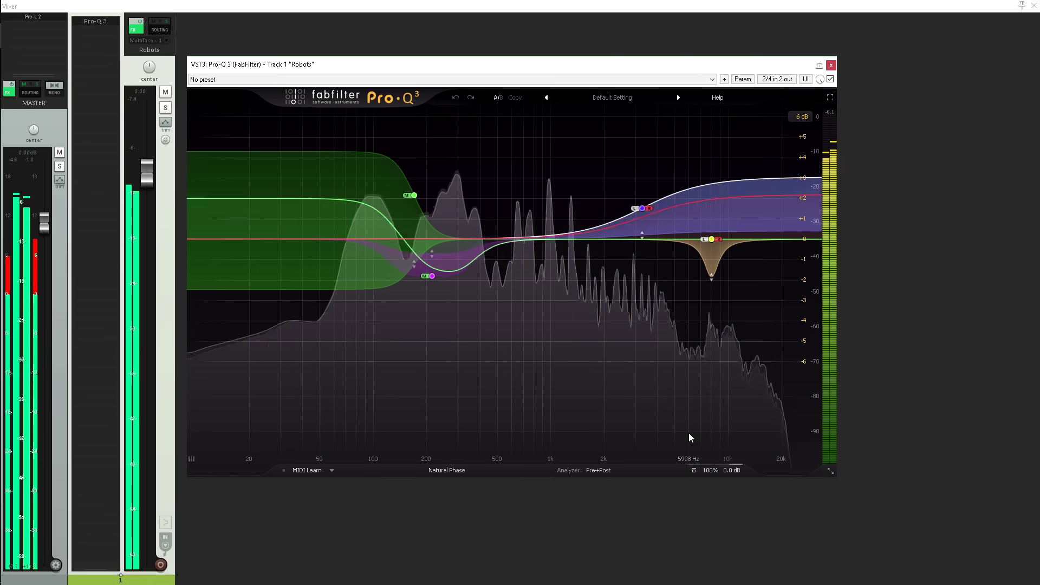
click(830, 97)
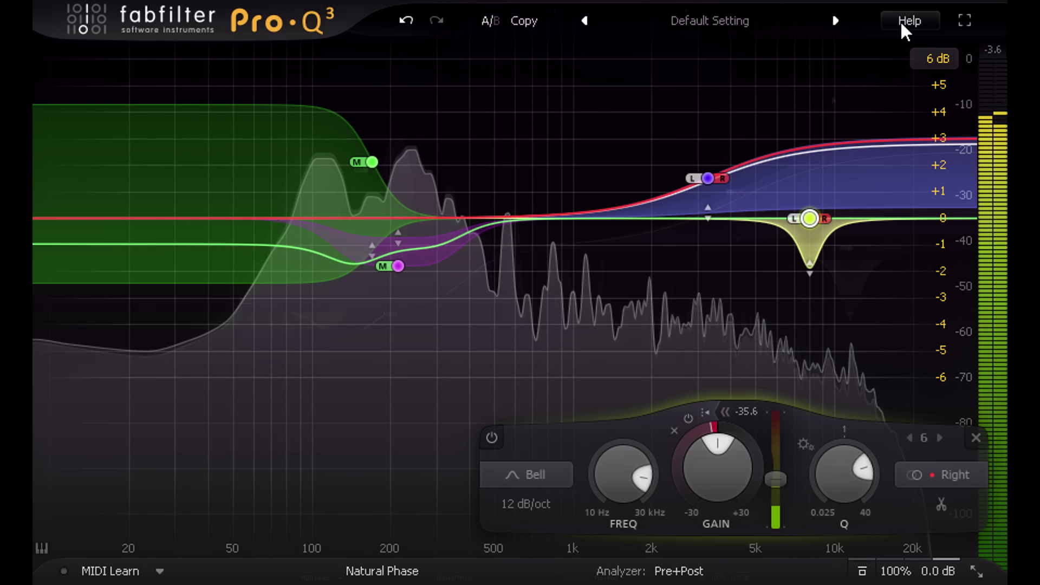
- Turn on Interactive Help Hints and view the hint for the dynamic threshold slider
click(904, 24)
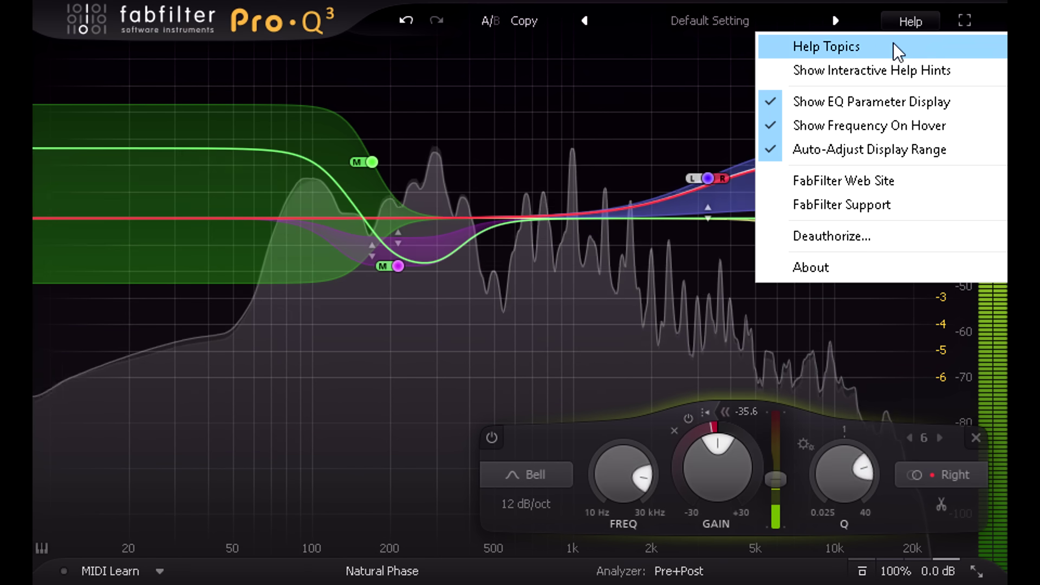
click(892, 70)
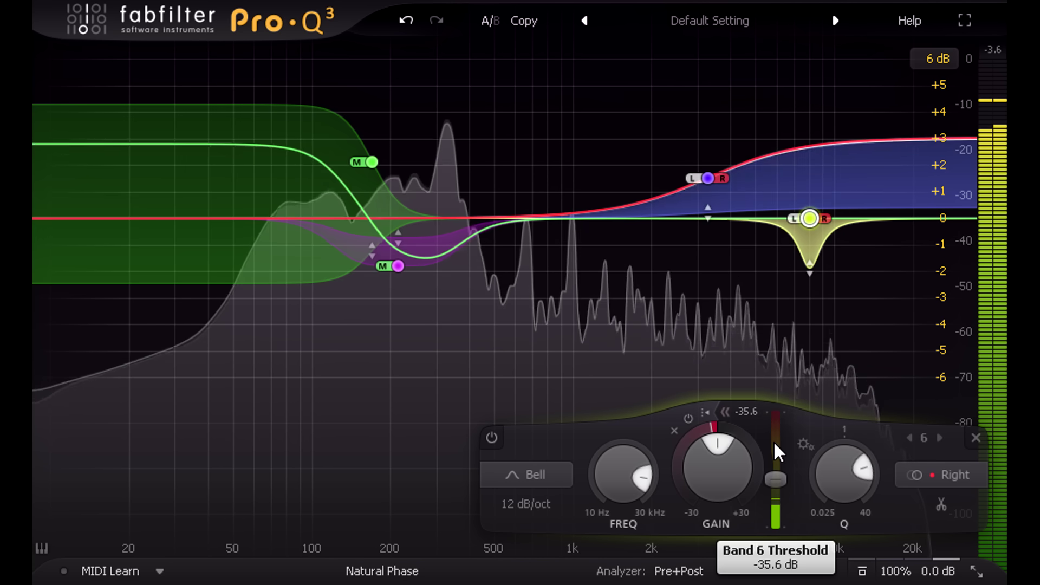
mouse_move(775, 443)
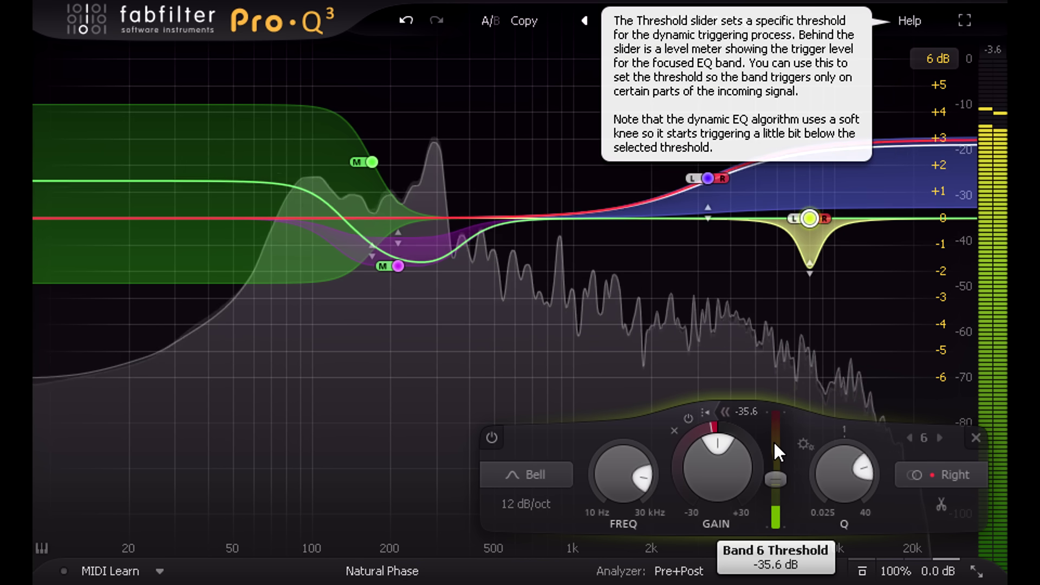